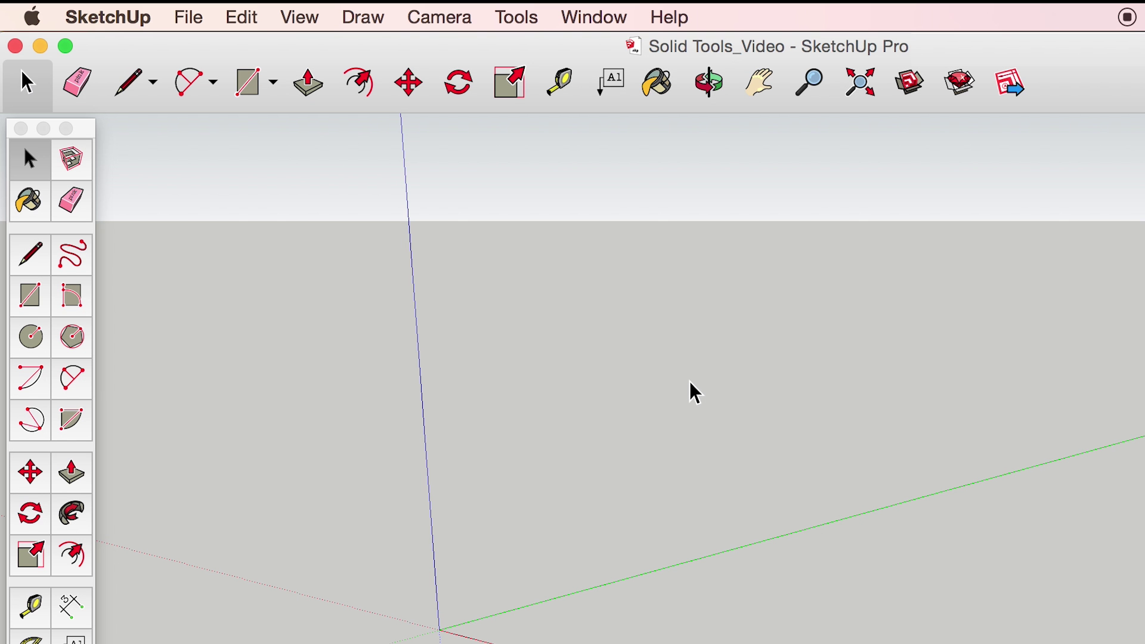
# Show the Solid Tools palette via View > Tool Palettes after browsing the Tools > Solid Tools menu
pyautogui.click(518, 18)
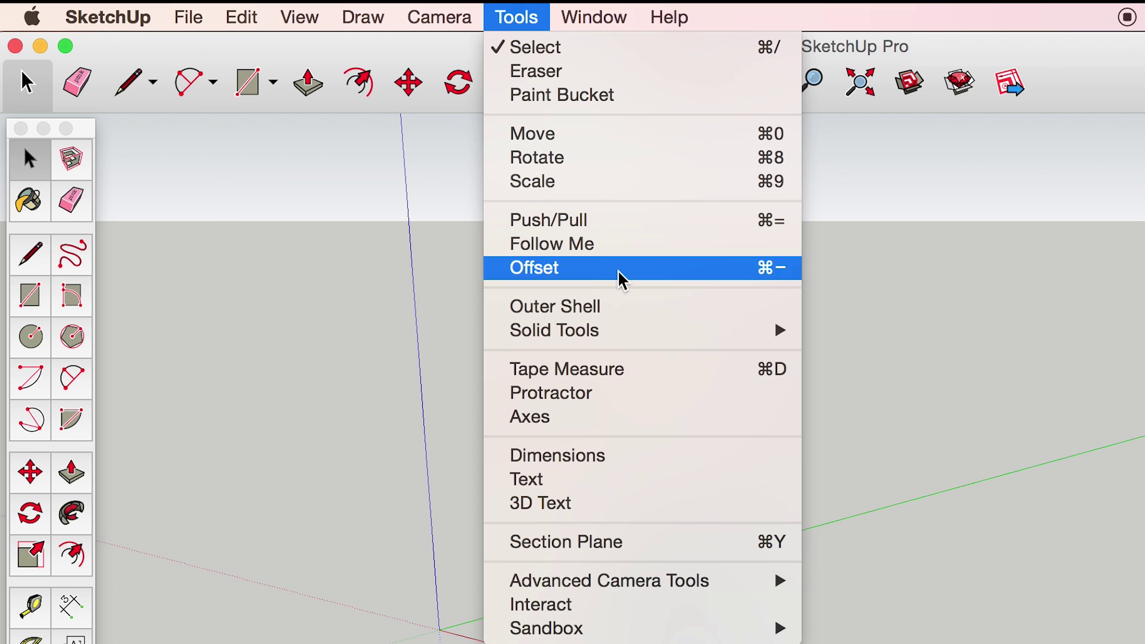
pyautogui.moveTo(797, 335)
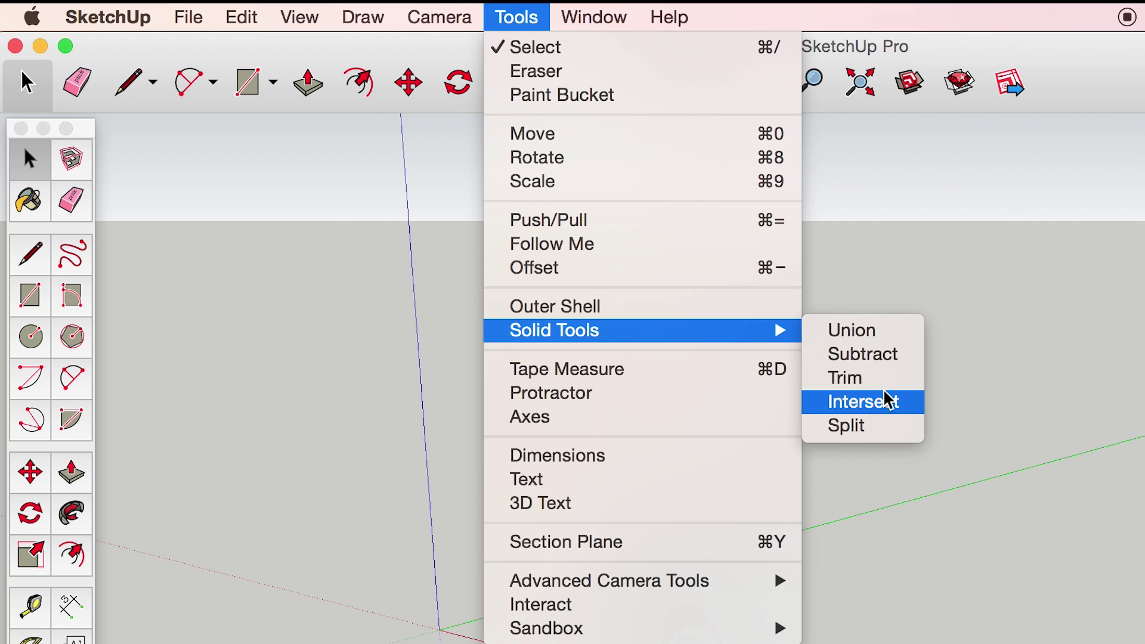
pyautogui.click(890, 335)
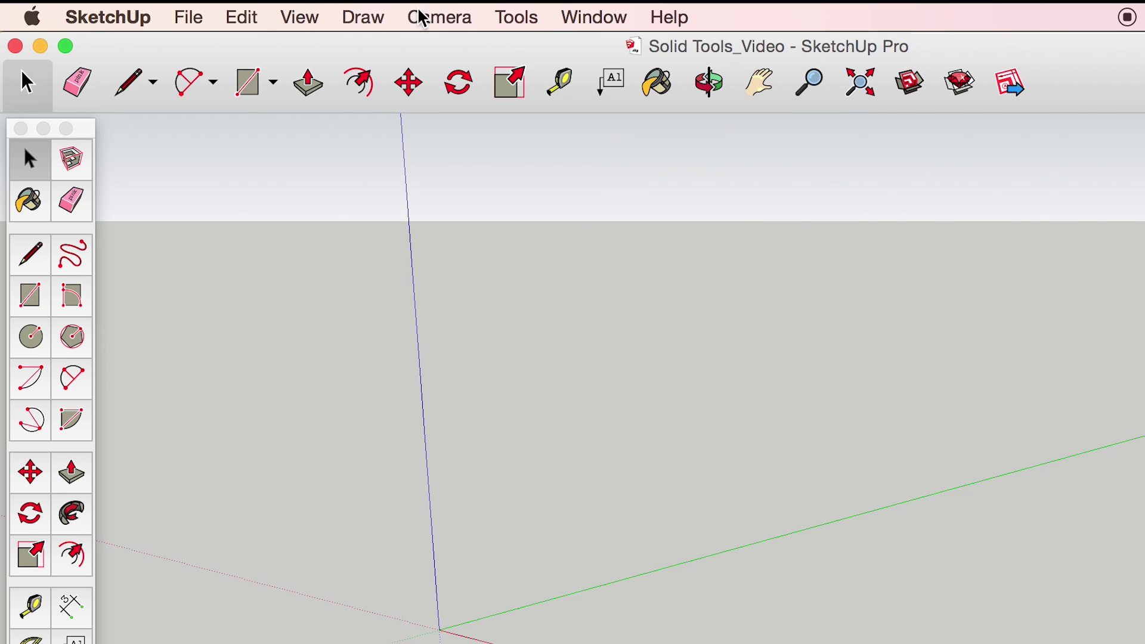
pyautogui.click(306, 11)
pyautogui.moveTo(332, 56)
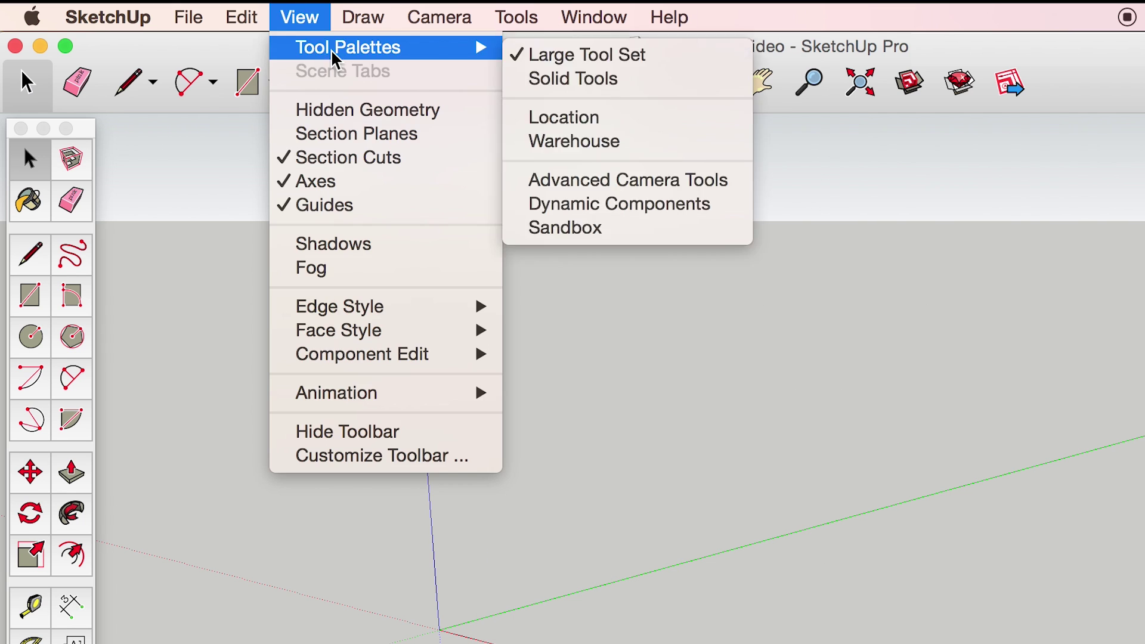
pyautogui.click(549, 81)
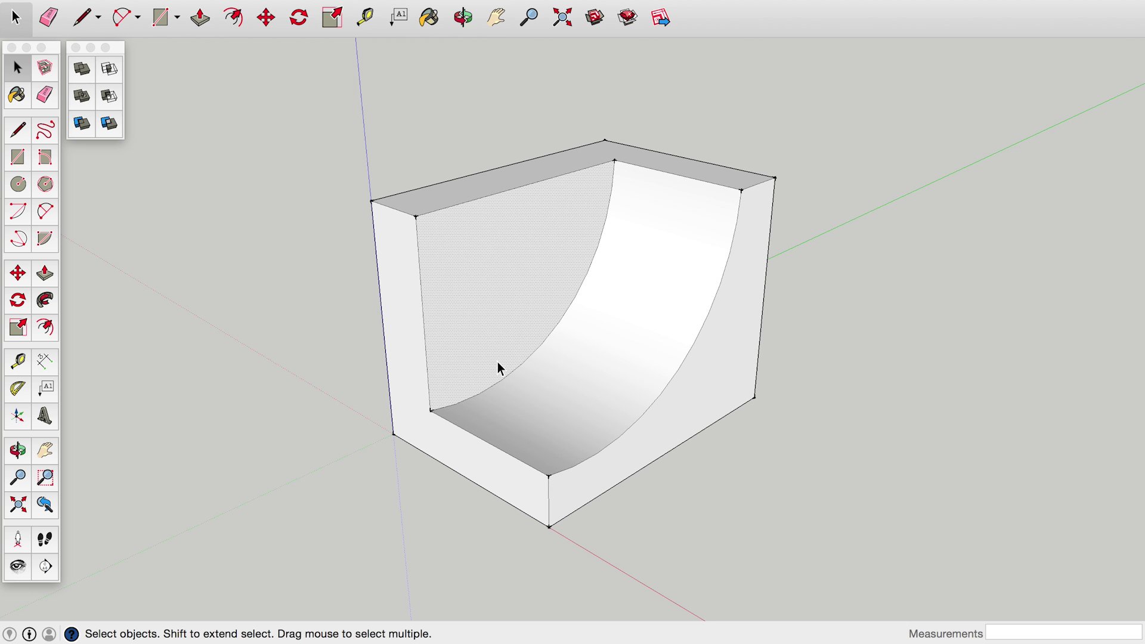
# Window-select all of the curved-cutout block's geometry and combine it with Make Group
pyautogui.moveTo(491, 464); pyautogui.dragTo(674, 248, button='middle')
pyautogui.moveTo(657, 304); pyautogui.dragTo(720, 338, button='middle')
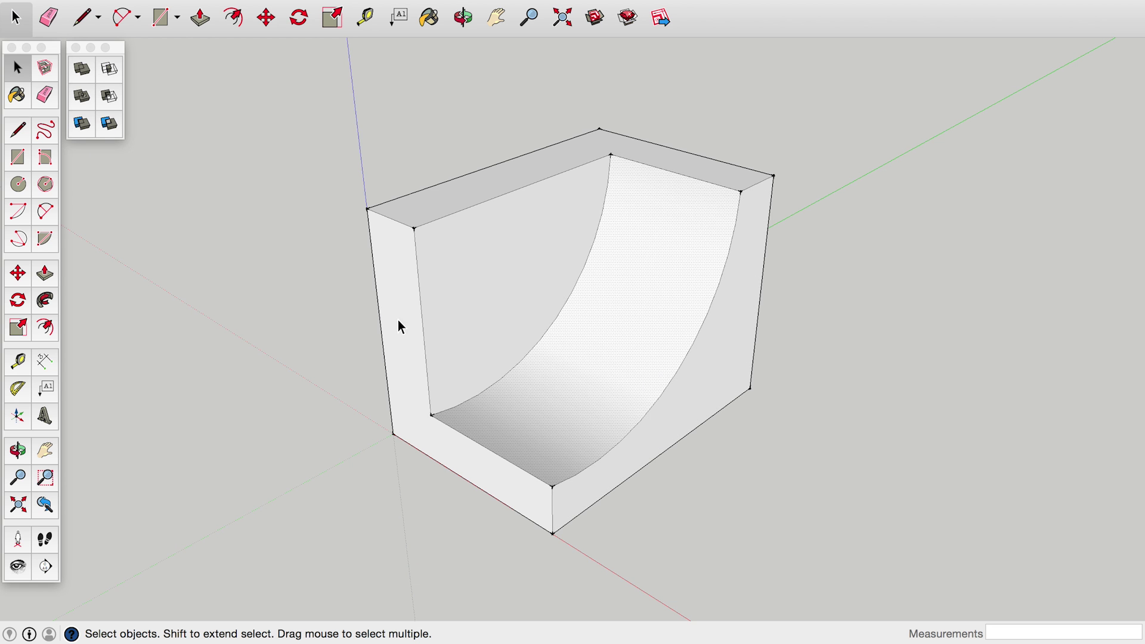
pyautogui.moveTo(399, 321); pyautogui.dragTo(461, 268, button='middle')
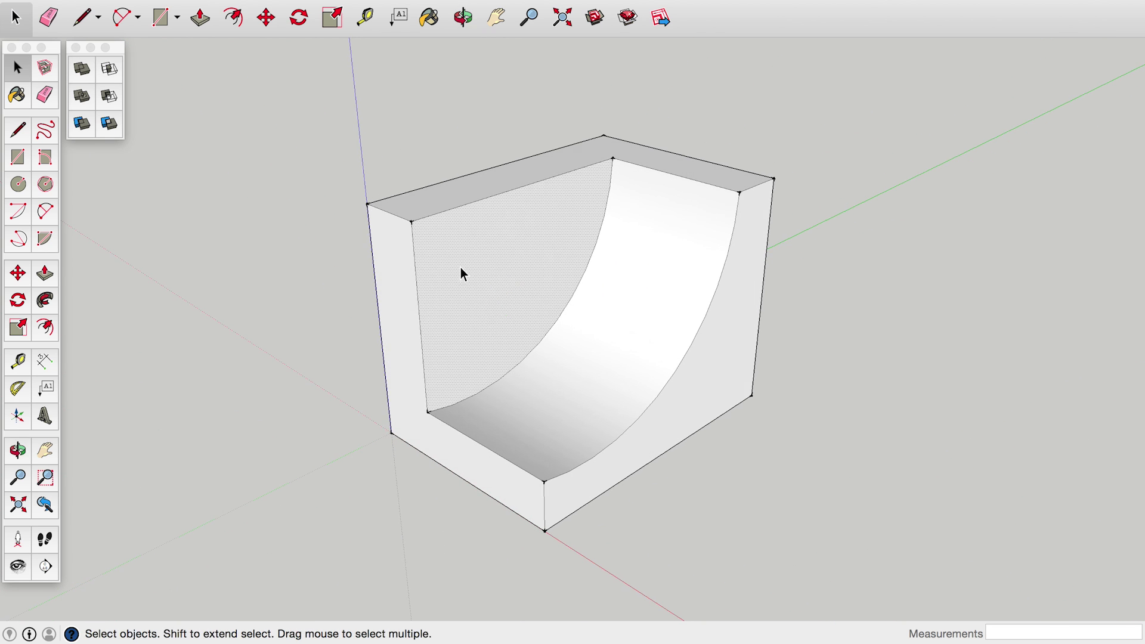
pyautogui.moveTo(361, 176); pyautogui.dragTo(847, 549)
pyautogui.rightClick(680, 351)
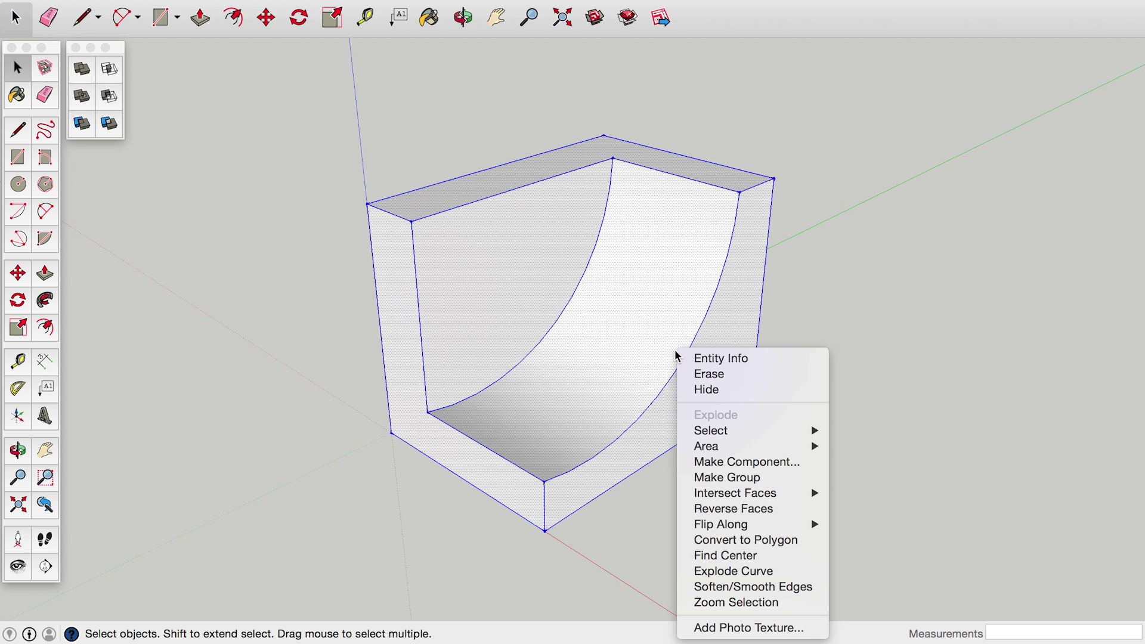
pyautogui.click(775, 476)
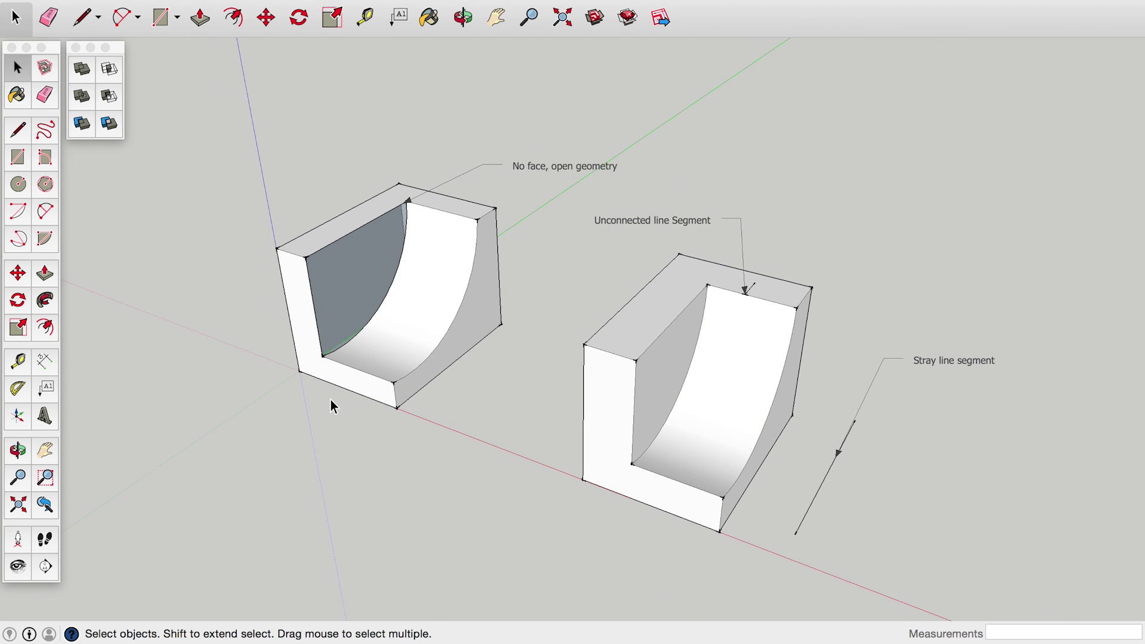
# Window-select the left 'No face, open geometry' block and make it a group
pyautogui.moveTo(447, 355); pyautogui.dragTo(377, 297, button='middle')
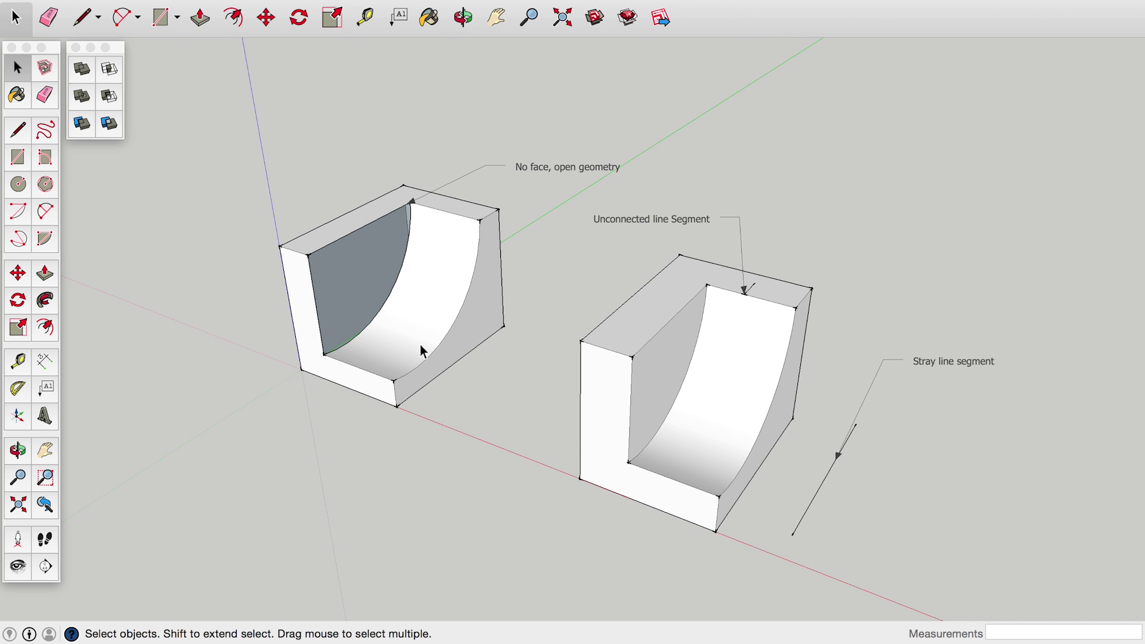
pyautogui.moveTo(227, 176); pyautogui.dragTo(534, 419)
pyautogui.rightClick(454, 333)
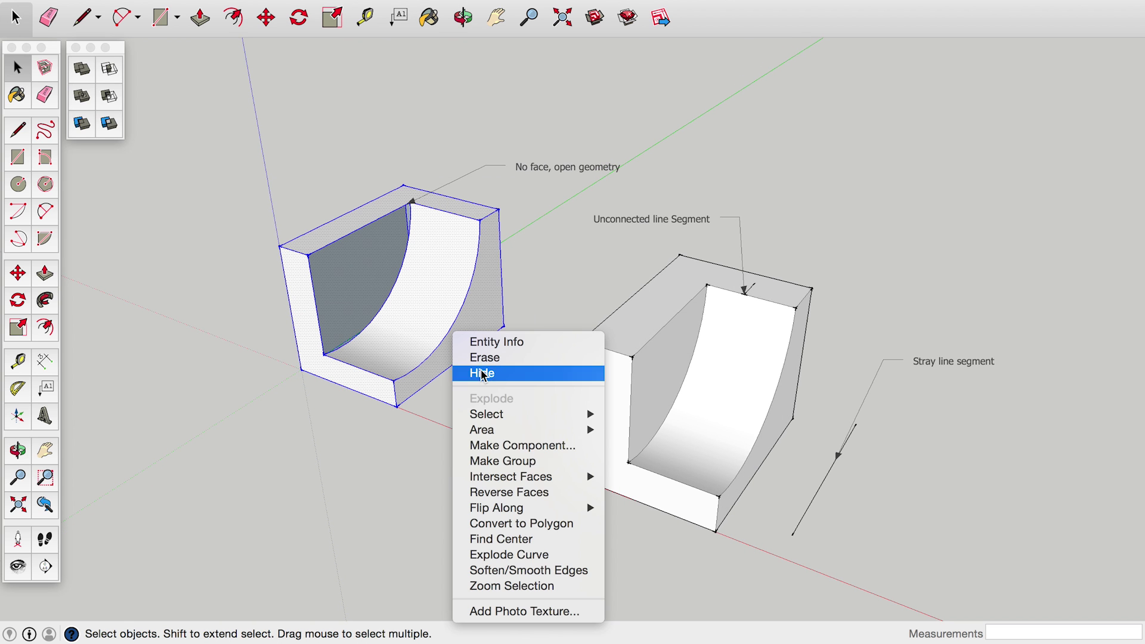
pyautogui.click(529, 461)
# Inspect the right block, clearing the selection of its curved face and stray line segment
pyautogui.moveTo(477, 359); pyautogui.dragTo(381, 321, button='middle')
pyautogui.moveTo(576, 382); pyautogui.dragTo(626, 388, button='middle')
pyautogui.click(636, 394)
pyautogui.keyDown('shift'); pyautogui.click(712, 331); pyautogui.keyUp('shift')
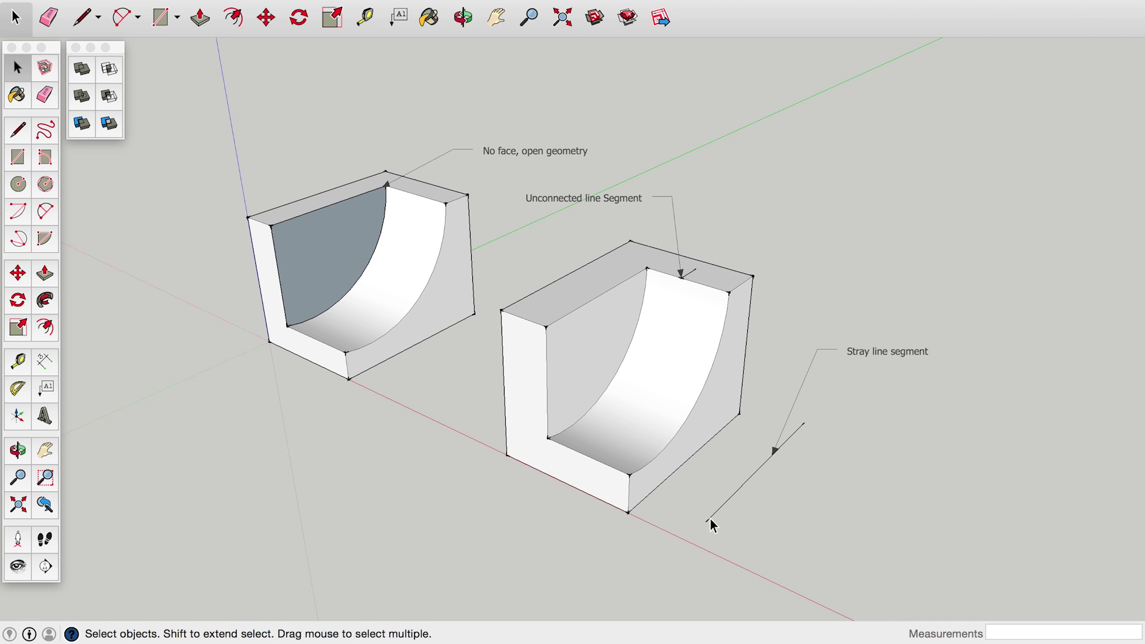
pyautogui.click(720, 503)
pyautogui.moveTo(720, 503); pyautogui.dragTo(683, 374, button='middle')
# Select the right block, turn on View > Hidden Geometry, and zoom into its inner corner
pyautogui.moveTo(487, 231); pyautogui.dragTo(895, 584)
pyautogui.rightClick(698, 422)
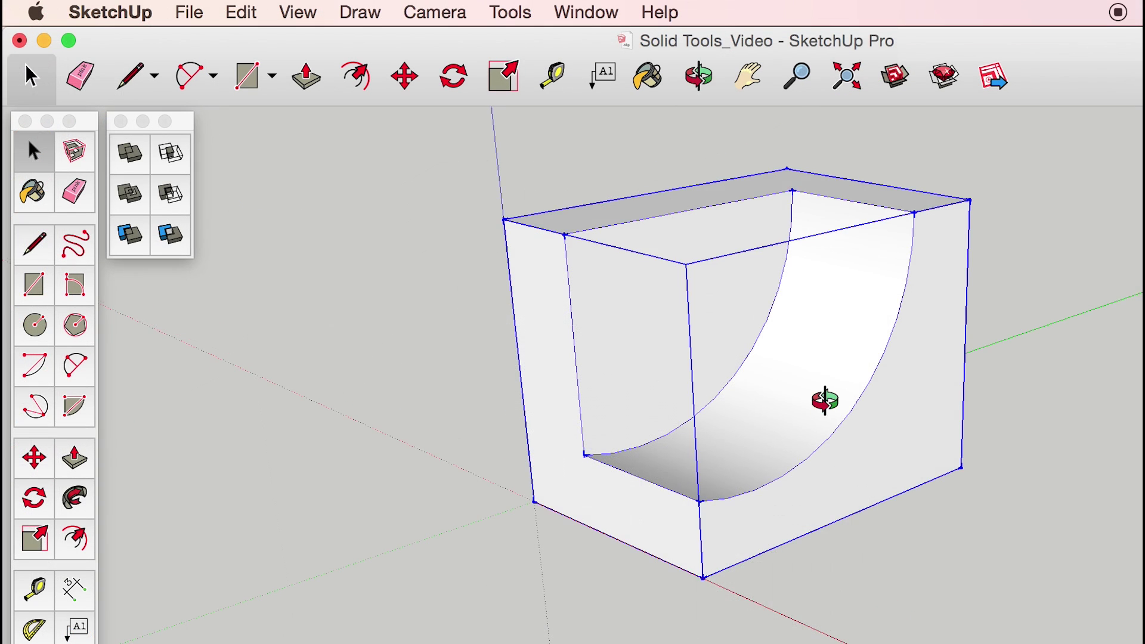
pyautogui.moveTo(823, 401); pyautogui.dragTo(797, 469, button='middle')
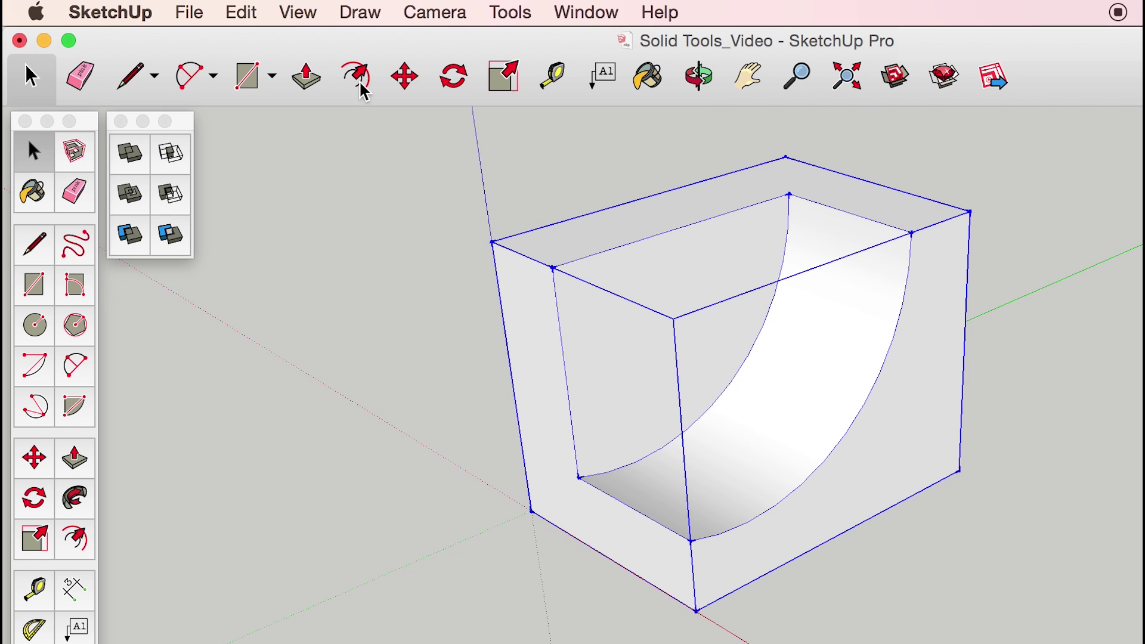
pyautogui.click(299, 12)
pyautogui.click(373, 102)
pyautogui.scroll(8, 749, 340)
pyautogui.moveTo(654, 319); pyautogui.dragTo(707, 375, button='middle')
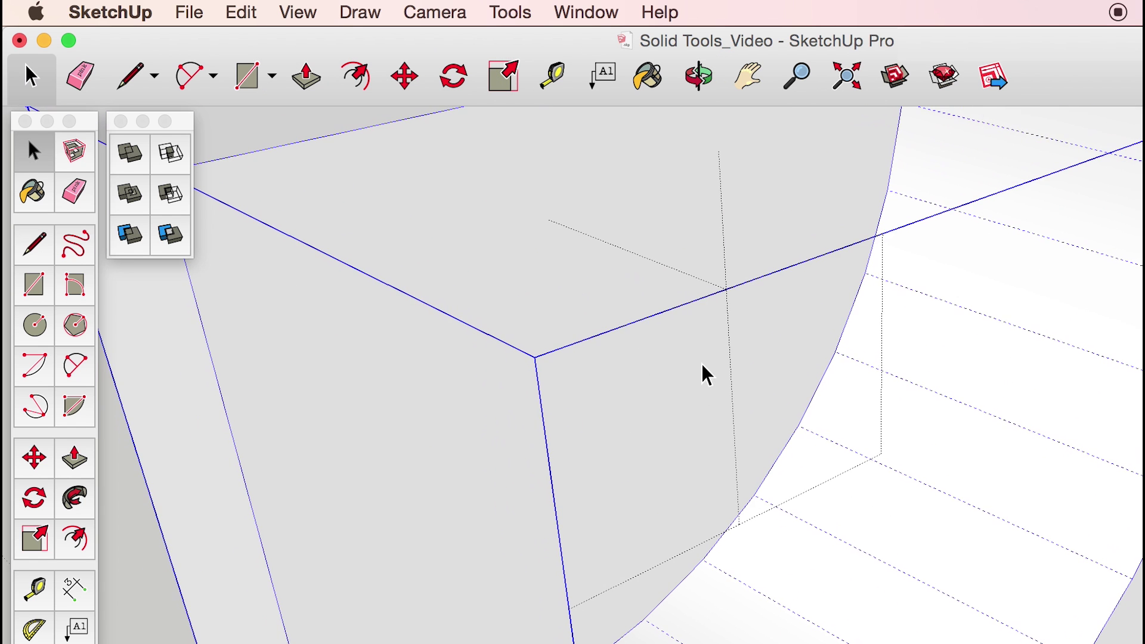
pyautogui.scroll(-5, 652, 340)
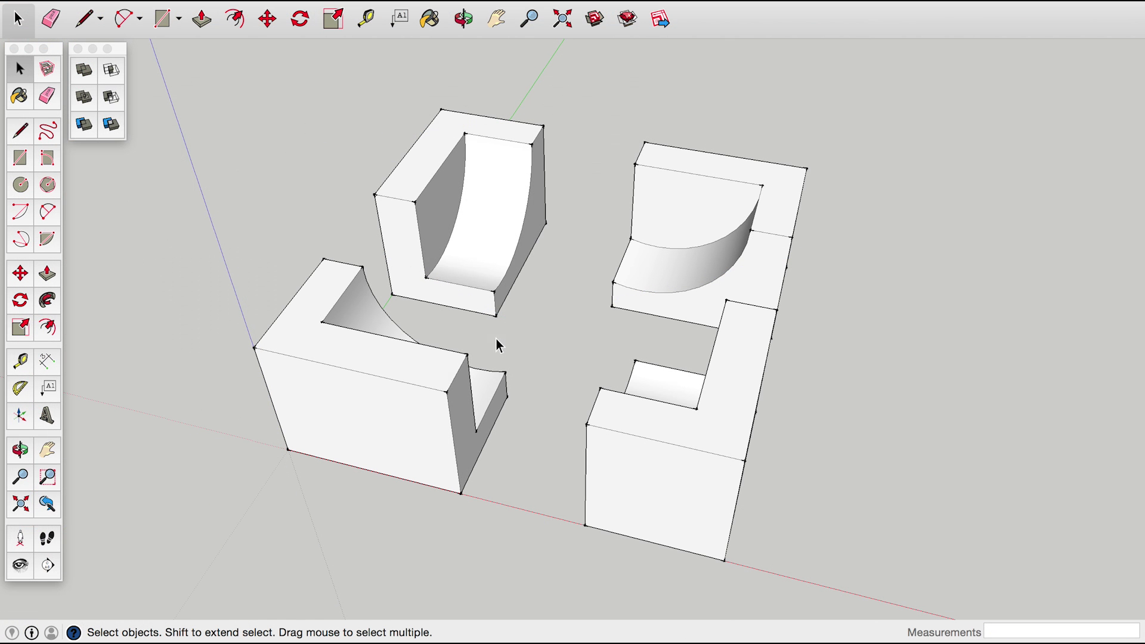
# Select faces of two pieces, then window-select all four block pieces and orbit around them
pyautogui.click(485, 270)
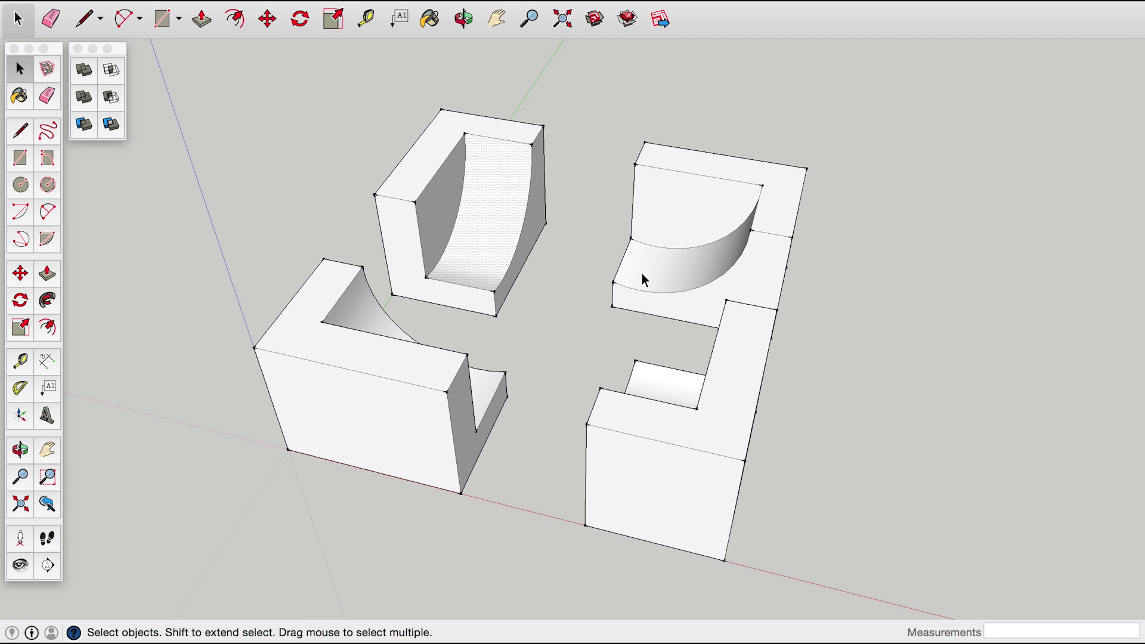
pyautogui.click(643, 434)
pyautogui.moveTo(598, 360); pyautogui.dragTo(421, 234, button='middle')
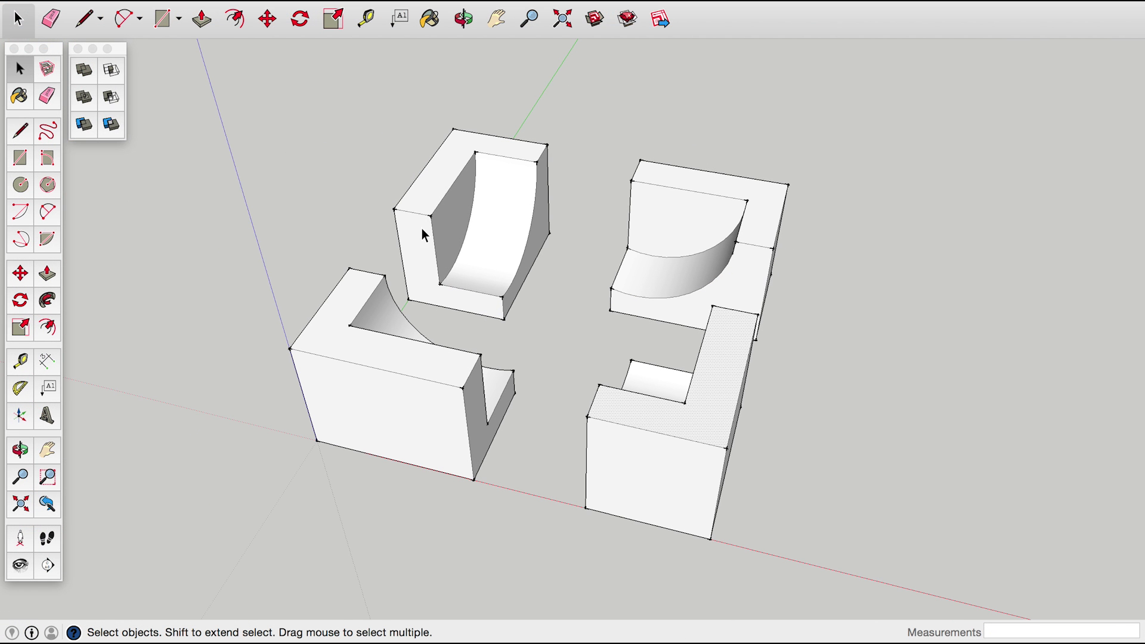
pyautogui.moveTo(207, 89); pyautogui.dragTo(843, 586)
pyautogui.rightClick(695, 446)
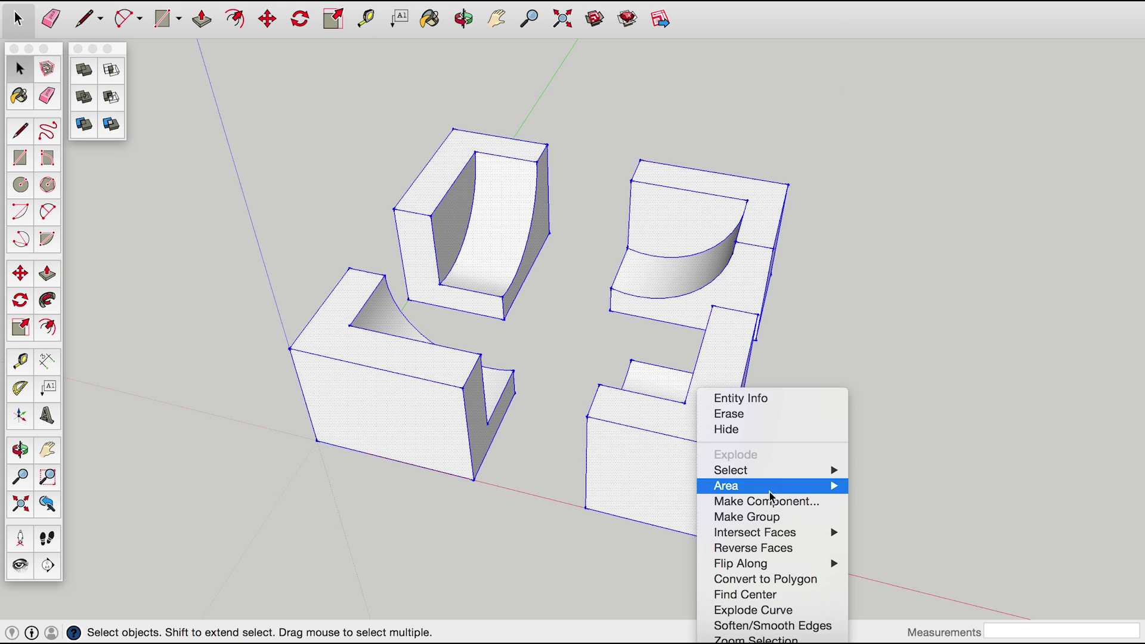
pyautogui.moveTo(720, 519); pyautogui.dragTo(585, 281, button='middle')
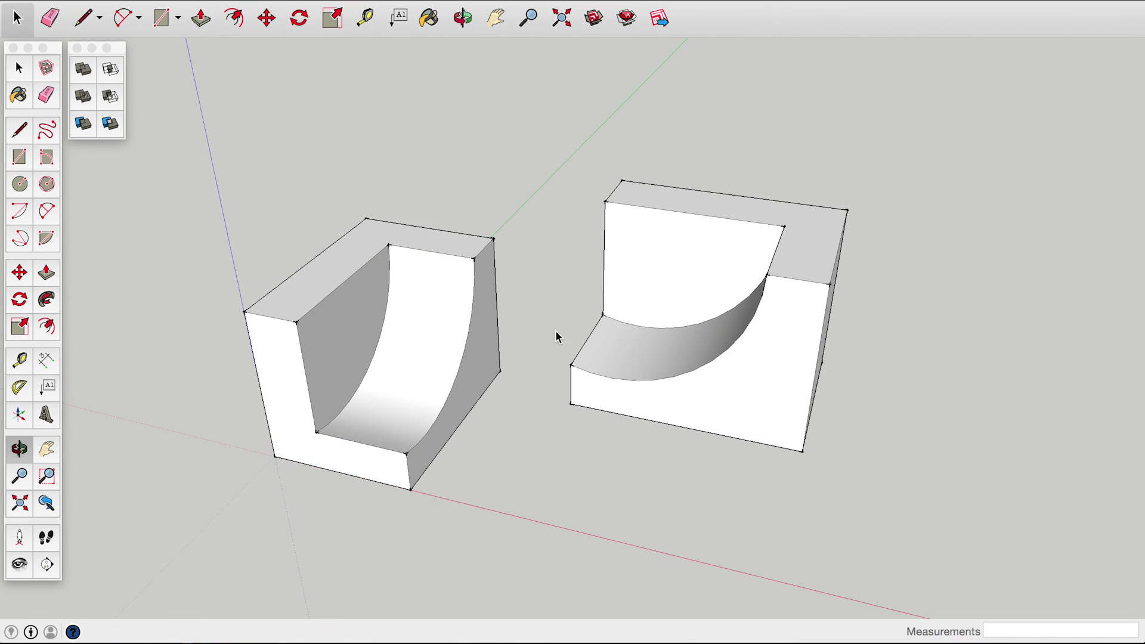
# Move the right notched block so its arm sits in the left block's curved cutout
pyautogui.click(678, 345)
pyautogui.doubleClick(678, 345)
pyautogui.press('m')
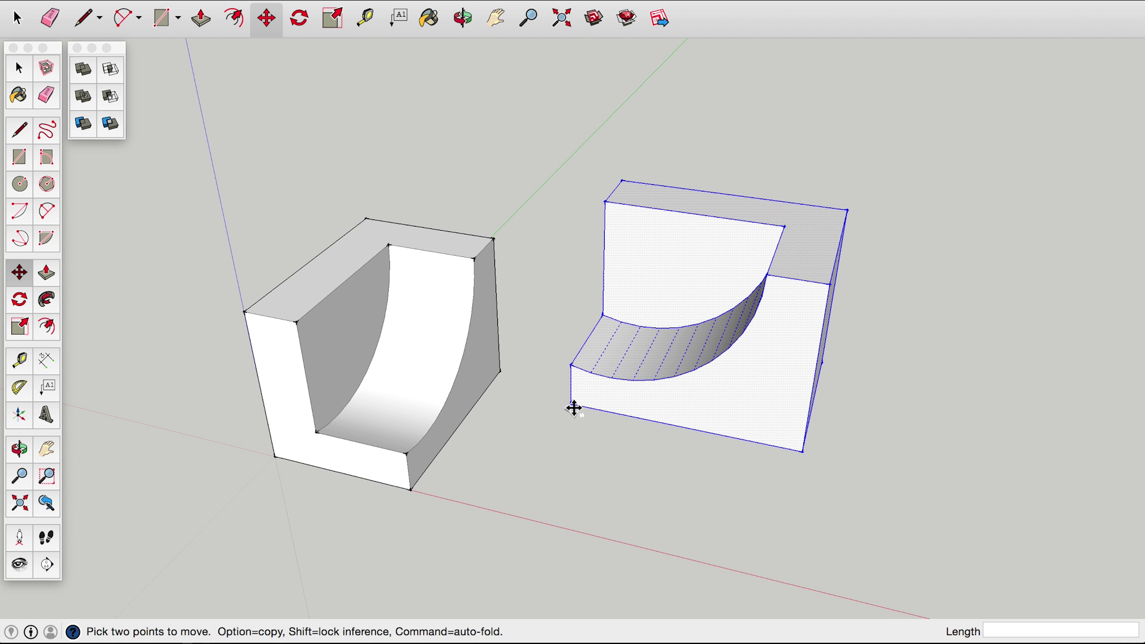
pyautogui.click(574, 408)
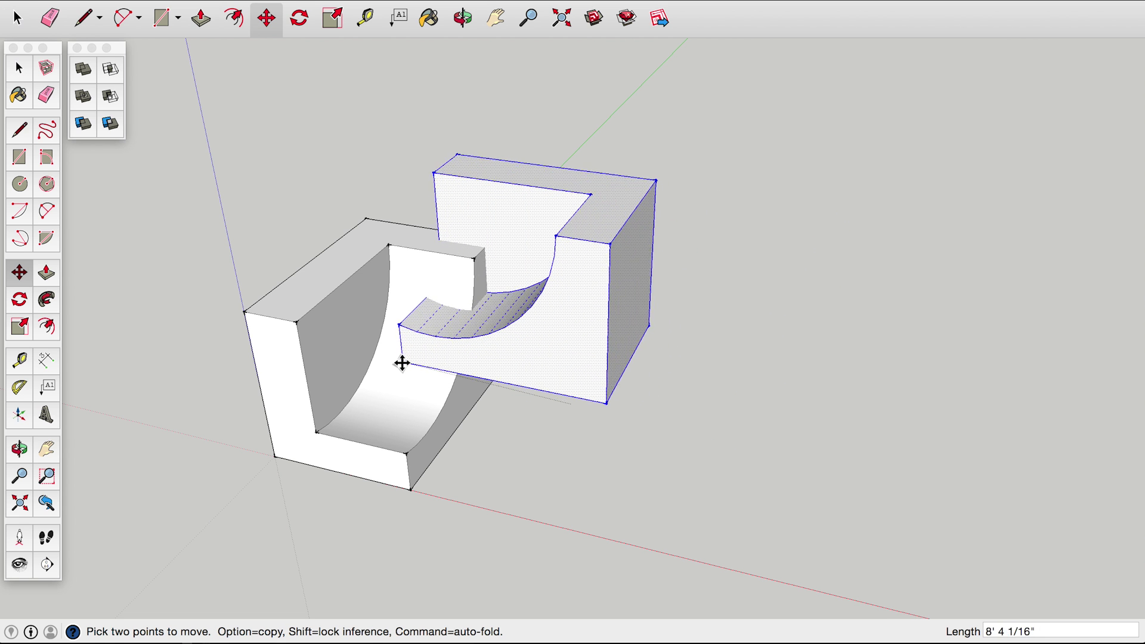
pyautogui.click(454, 355)
pyautogui.press('space')
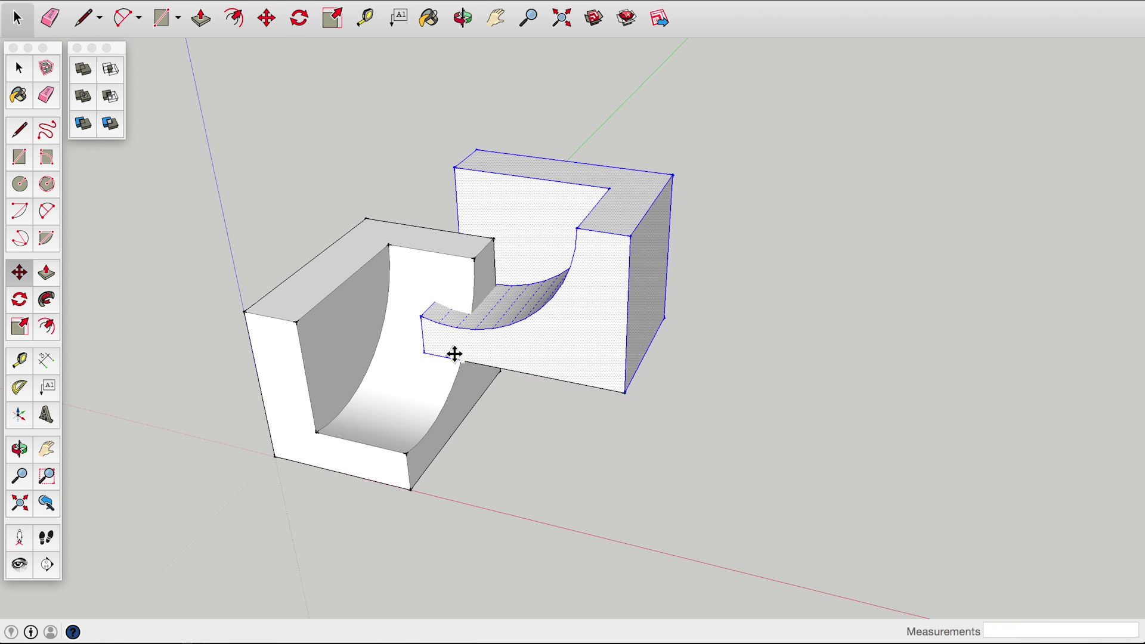
pyautogui.moveTo(455, 354); pyautogui.dragTo(517, 384, button='middle')
pyautogui.click(518, 384)
pyautogui.moveTo(460, 334); pyautogui.dragTo(407, 311, button='middle')
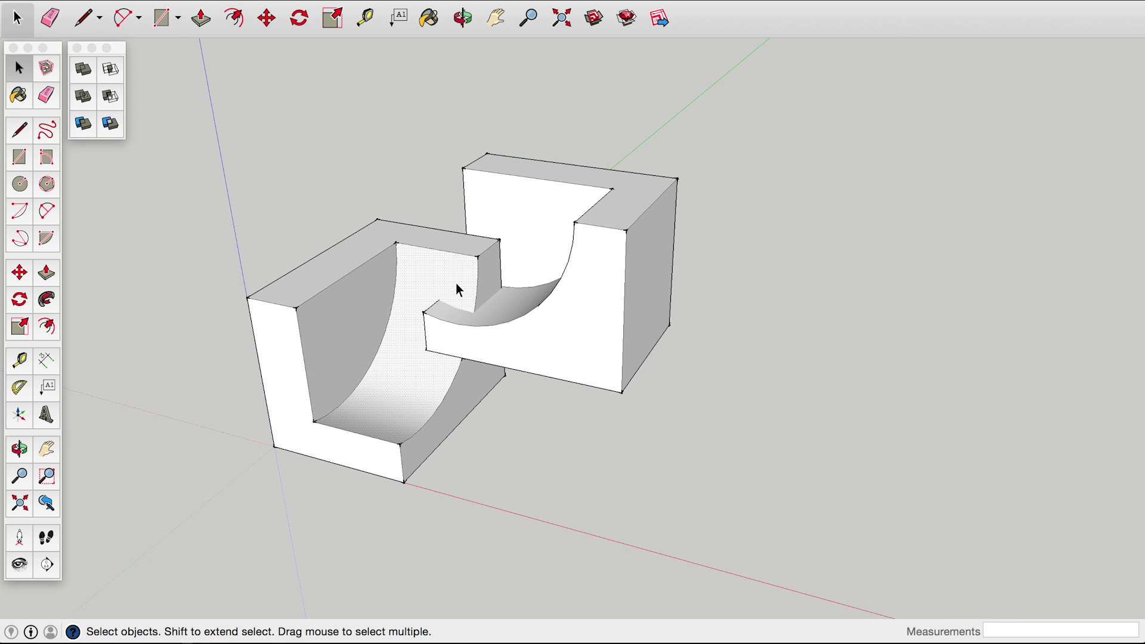
pyautogui.scroll(3, 456, 282)
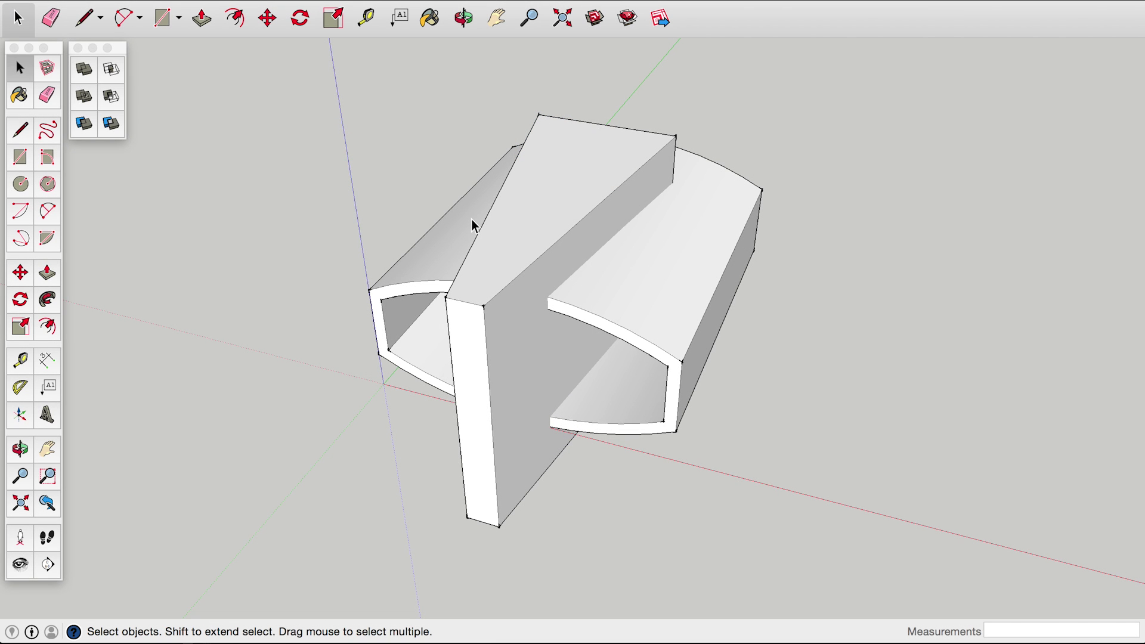
# Subtract the slanted slab from the curved shell, leaving a slot through the shell
pyautogui.click(568, 192)
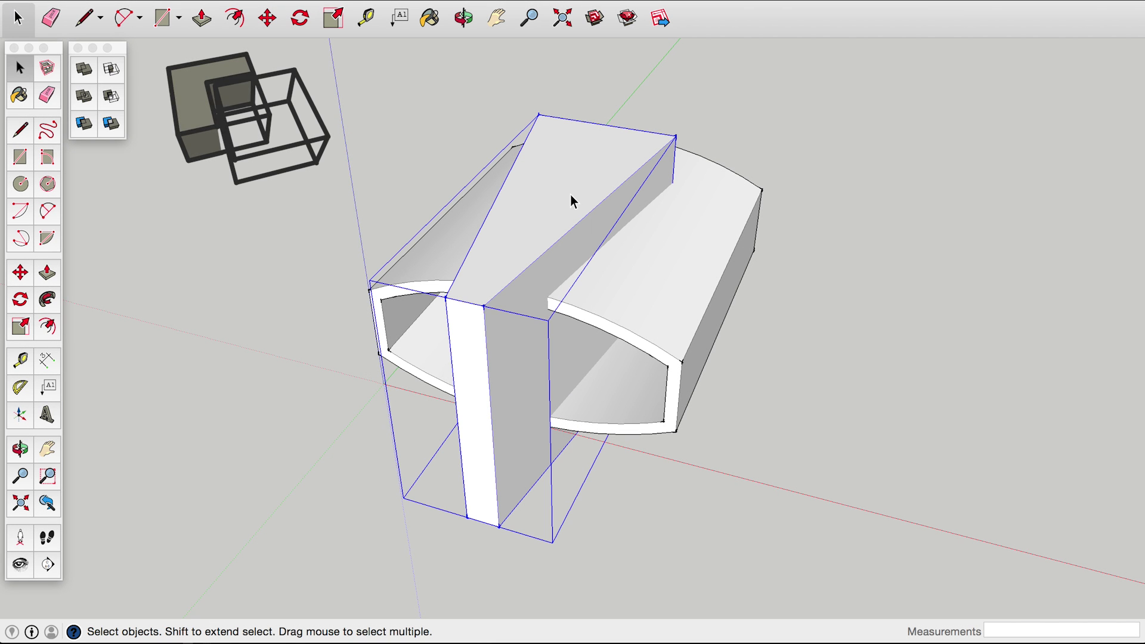
pyautogui.click(310, 177)
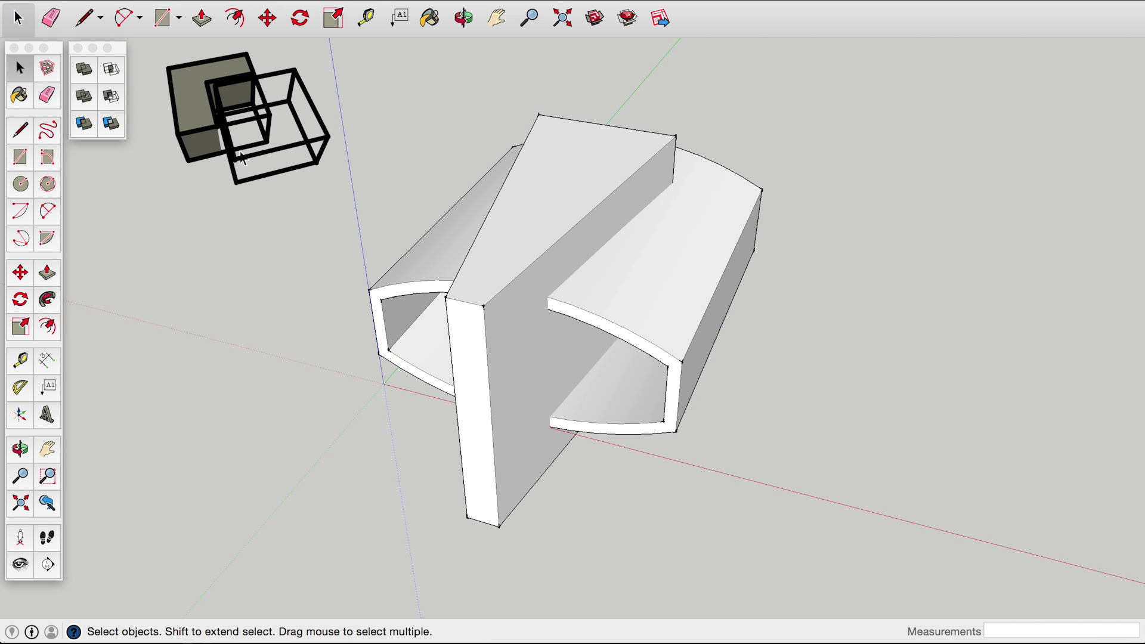
pyautogui.click(109, 103)
pyautogui.click(556, 178)
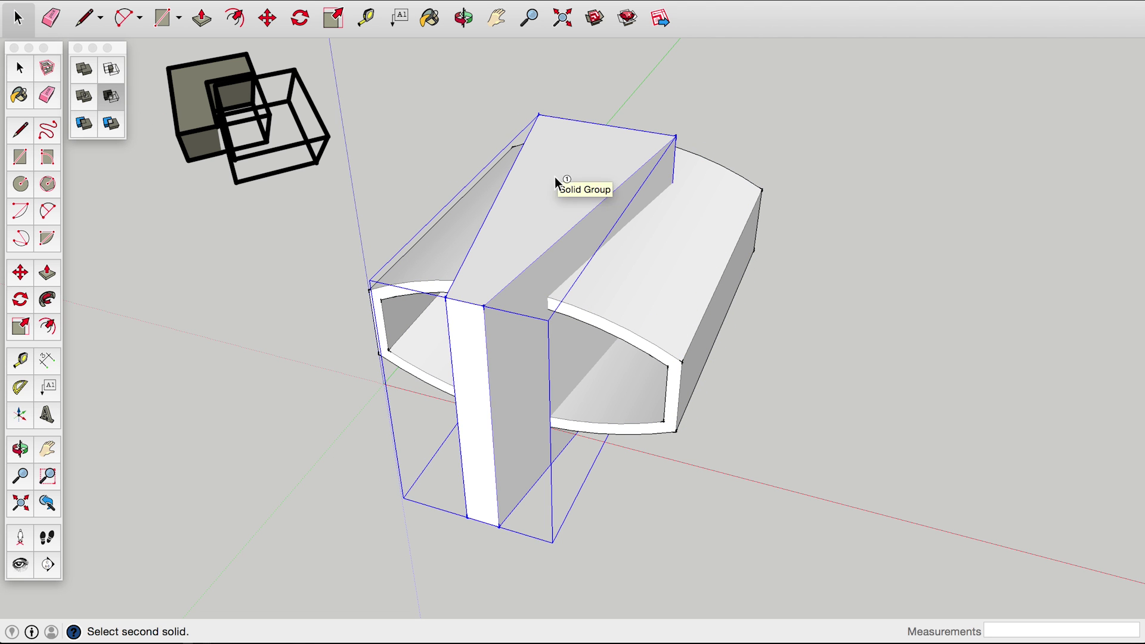
pyautogui.click(678, 261)
pyautogui.press('space')
pyautogui.moveTo(614, 270); pyautogui.dragTo(500, 247, button='middle')
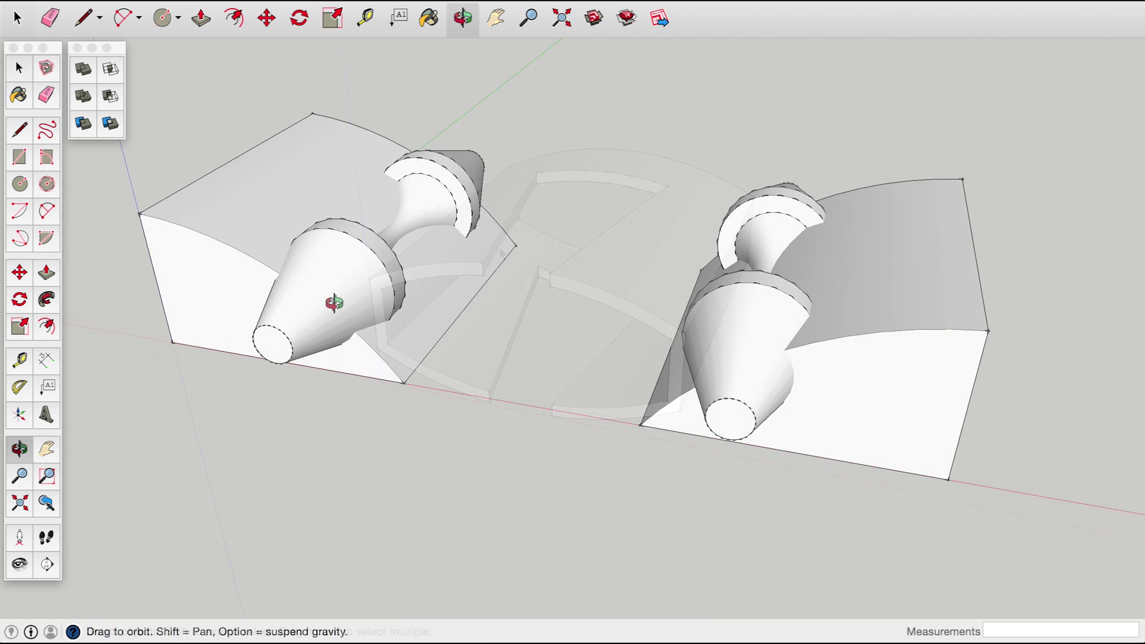
pyautogui.moveTo(333, 300); pyautogui.dragTo(381, 322, button='middle')
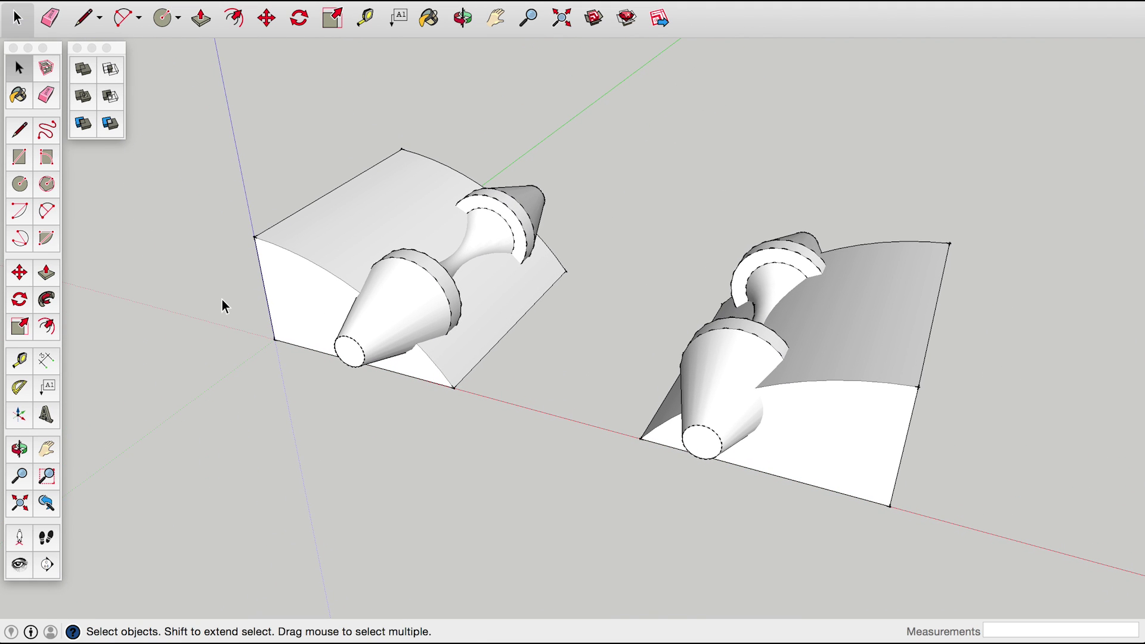
# Subtract the left box against its cone so only the cut cone remains
pyautogui.click(110, 96)
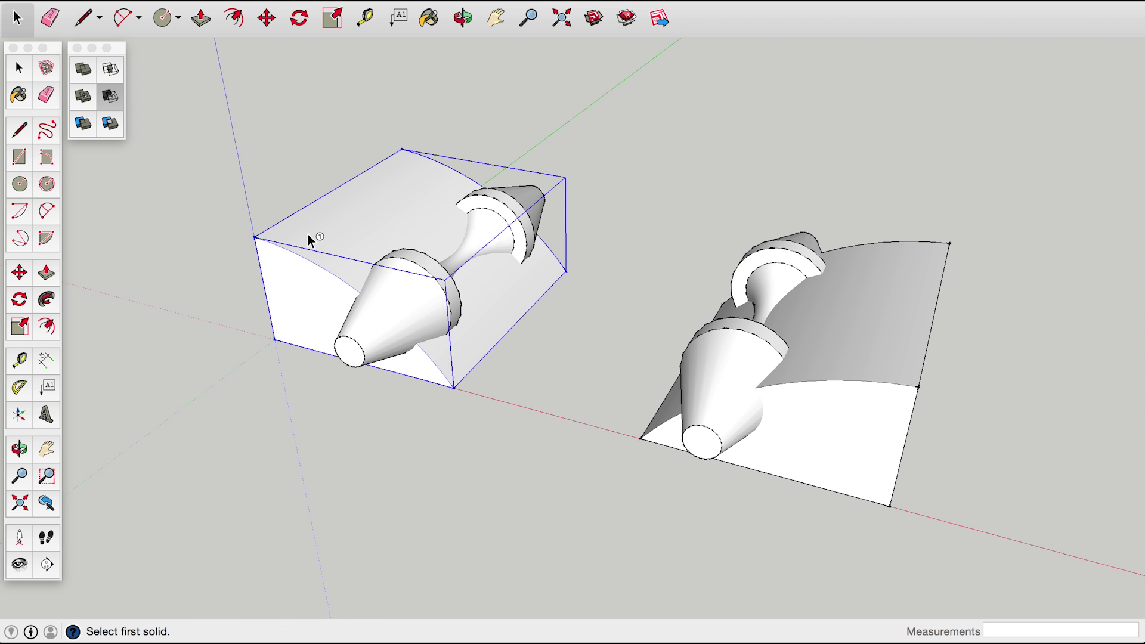
pyautogui.click(366, 327)
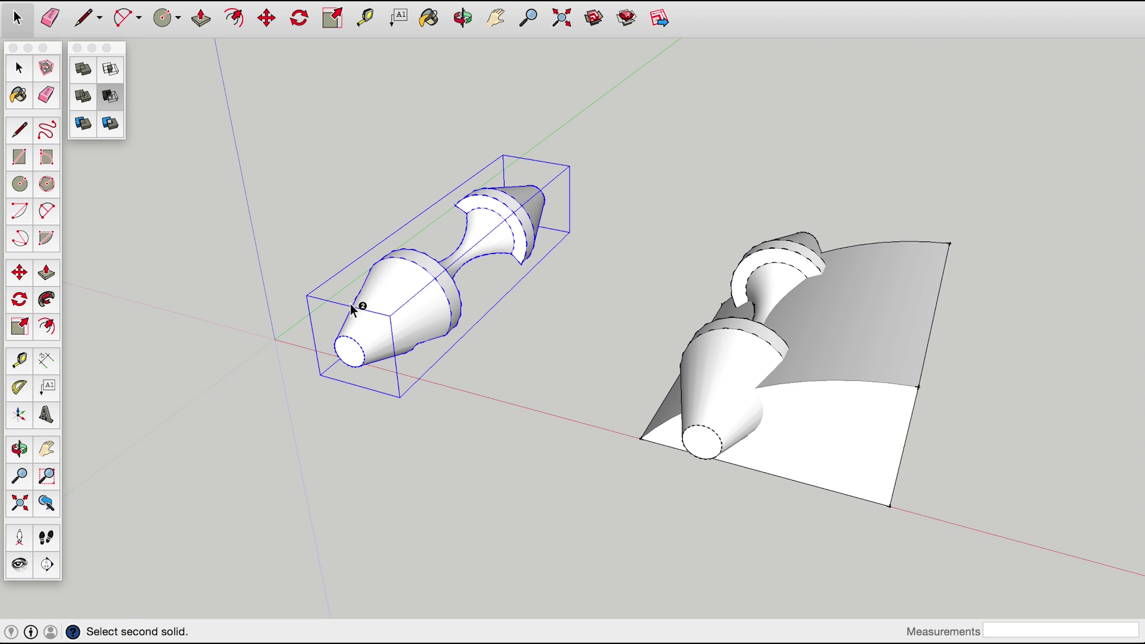
pyautogui.press('Escape')
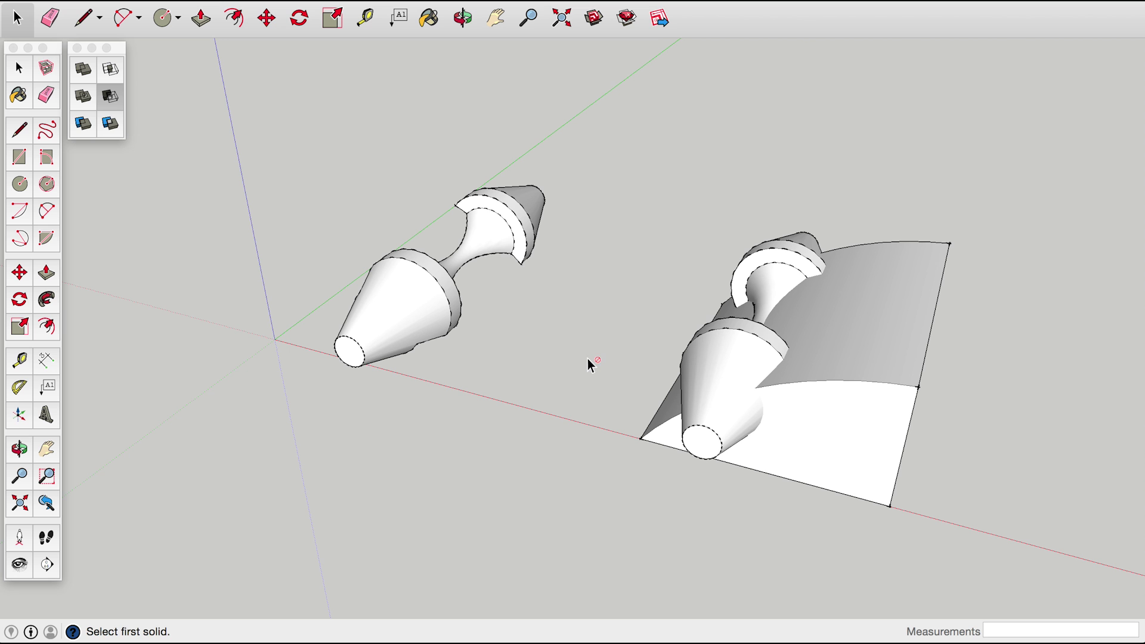
# Trim the right box with the right cone, carving the cone's shape into it
pyautogui.click(717, 393)
pyautogui.click(811, 417)
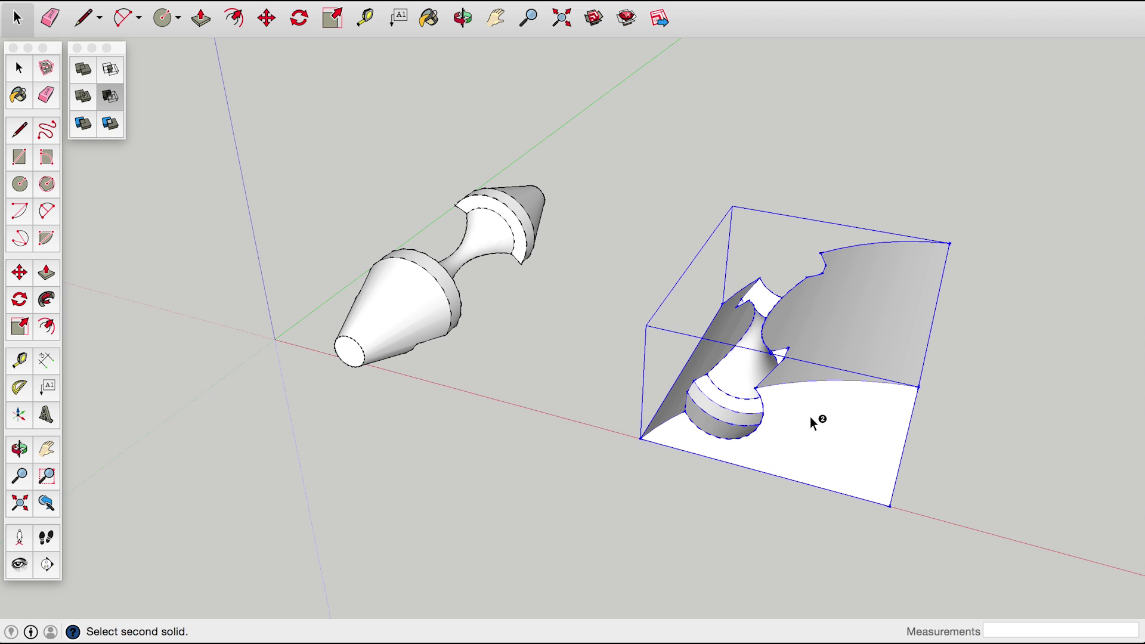
pyautogui.press('space')
pyautogui.moveTo(646, 378); pyautogui.dragTo(865, 289, button='middle')
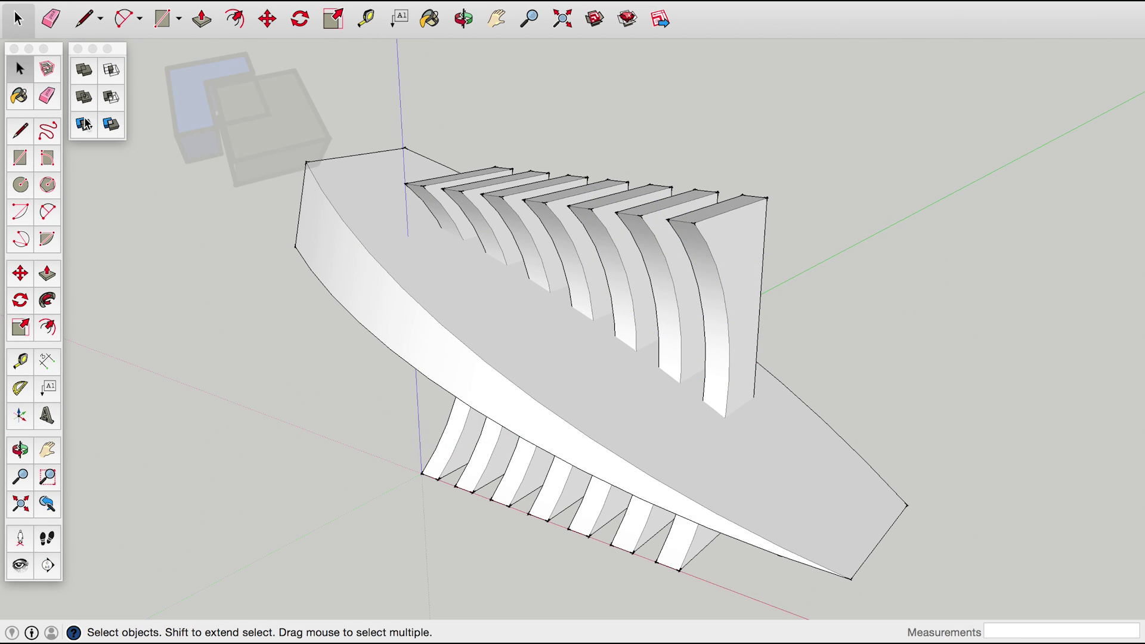
pyautogui.click(95, 123)
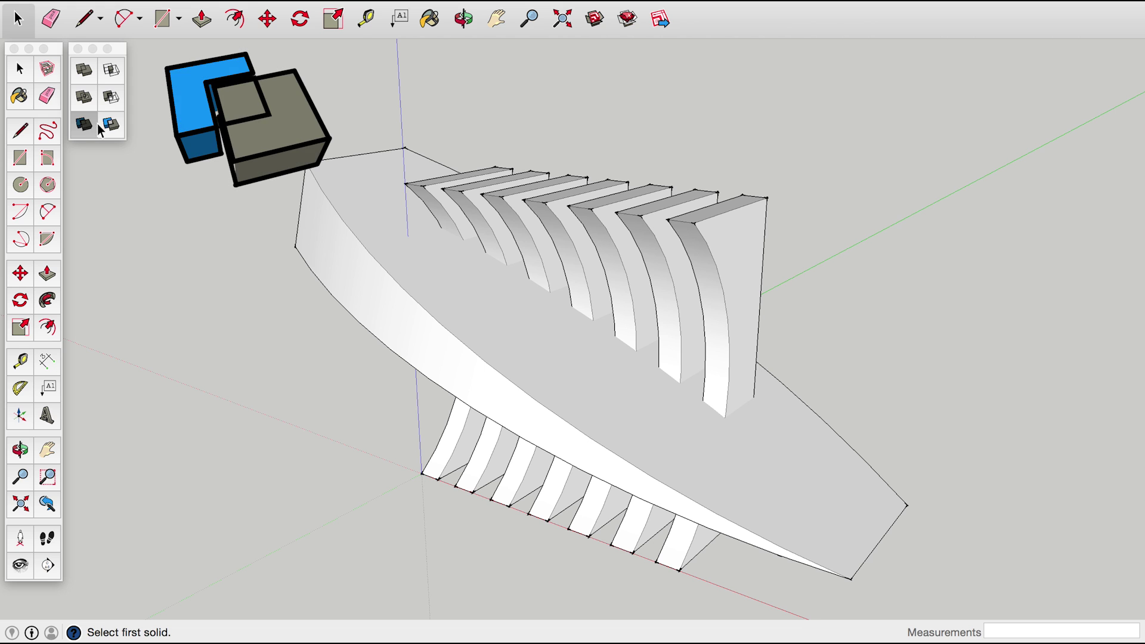
# Trim all five ribs against the long curved wedge
pyautogui.click(436, 199)
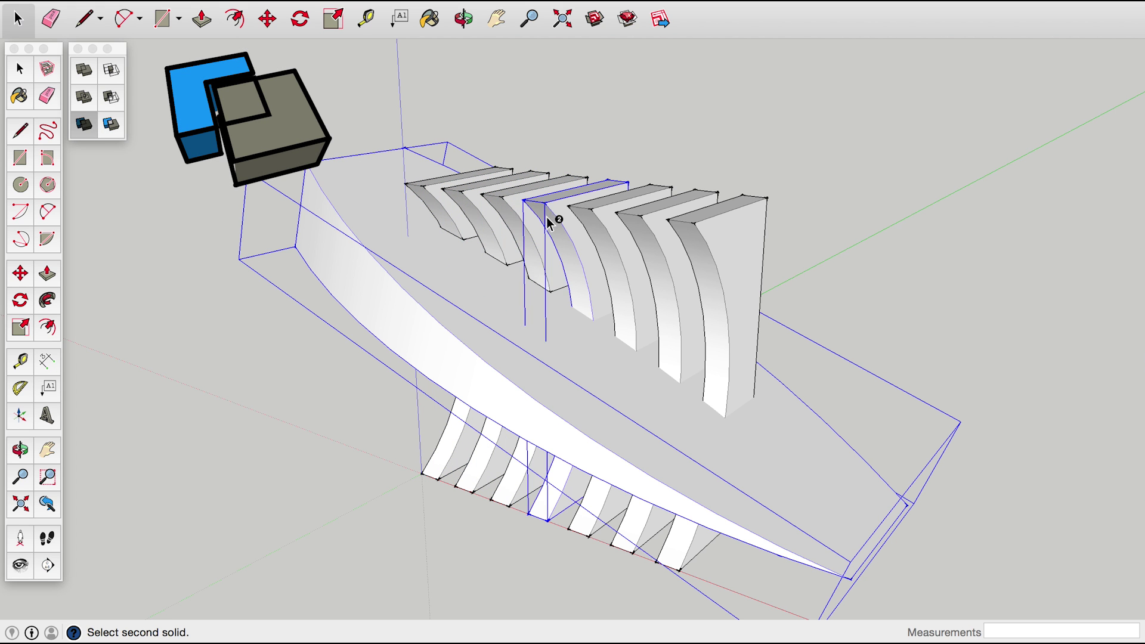
pyautogui.click(600, 235)
pyautogui.click(647, 249)
pyautogui.click(686, 261)
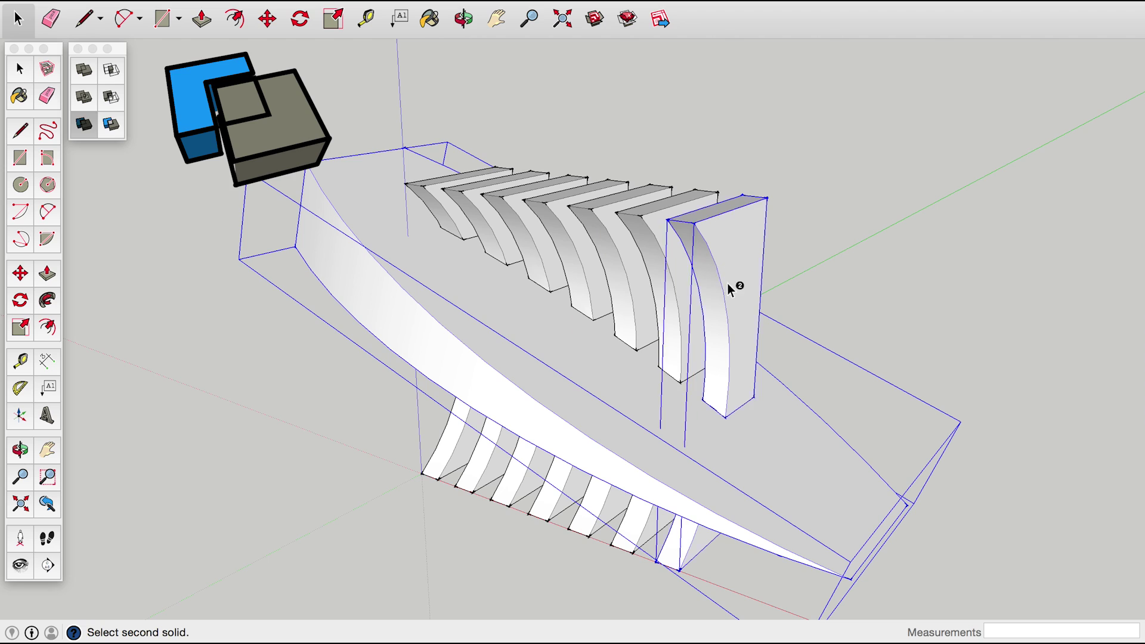
pyautogui.click(731, 289)
pyautogui.press('space')
# Move the wedge away and orbit to view the trimmed ribs head-on
pyautogui.press('m')
pyautogui.click(772, 478)
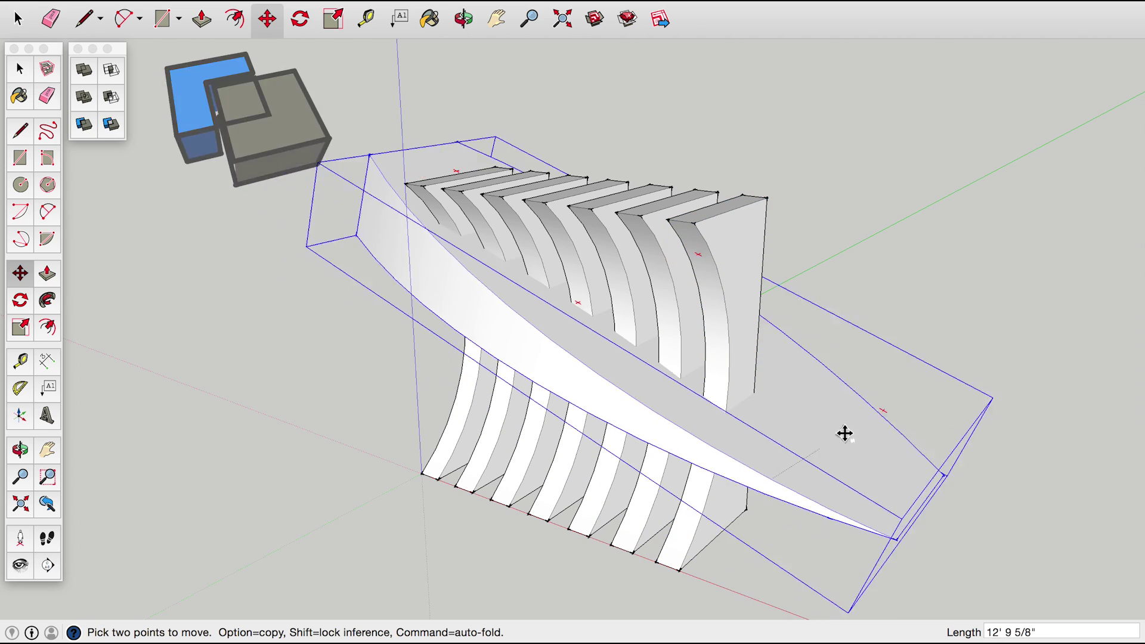
pyautogui.press('o')
pyautogui.moveTo(746, 374); pyautogui.dragTo(903, 240)
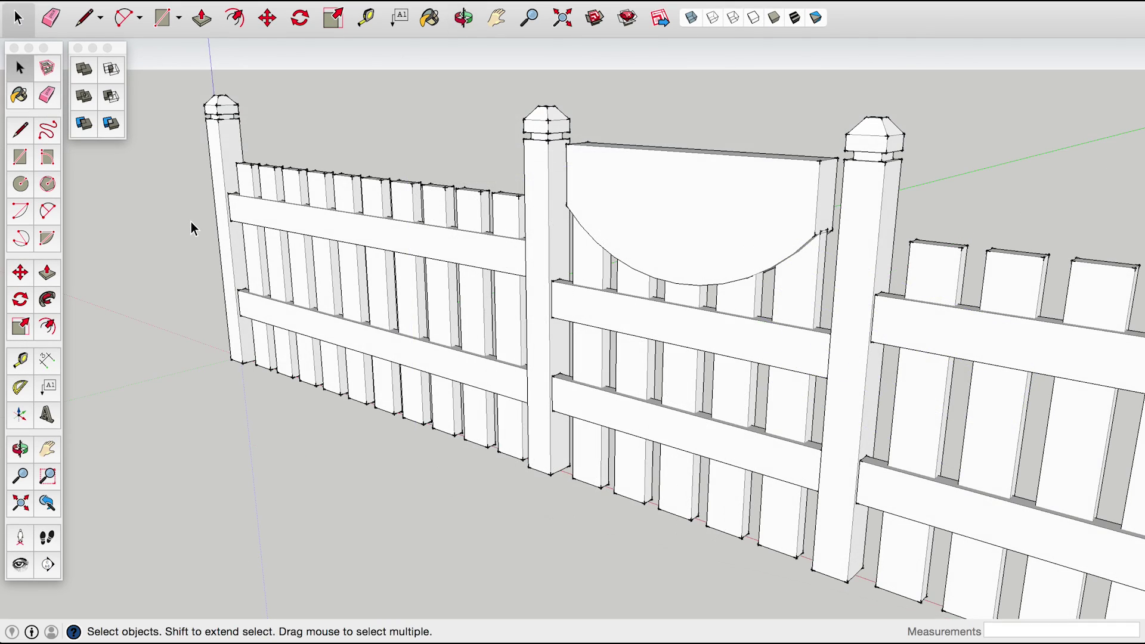
# Turn on X-ray so the gate cutter shows through the fence
pyautogui.moveTo(191, 223)
pyautogui.mouseDown(button='middle')
pyautogui.moveTo(209, 225)
pyautogui.moveTo(198, 214)
pyautogui.mouseUp(button='middle')
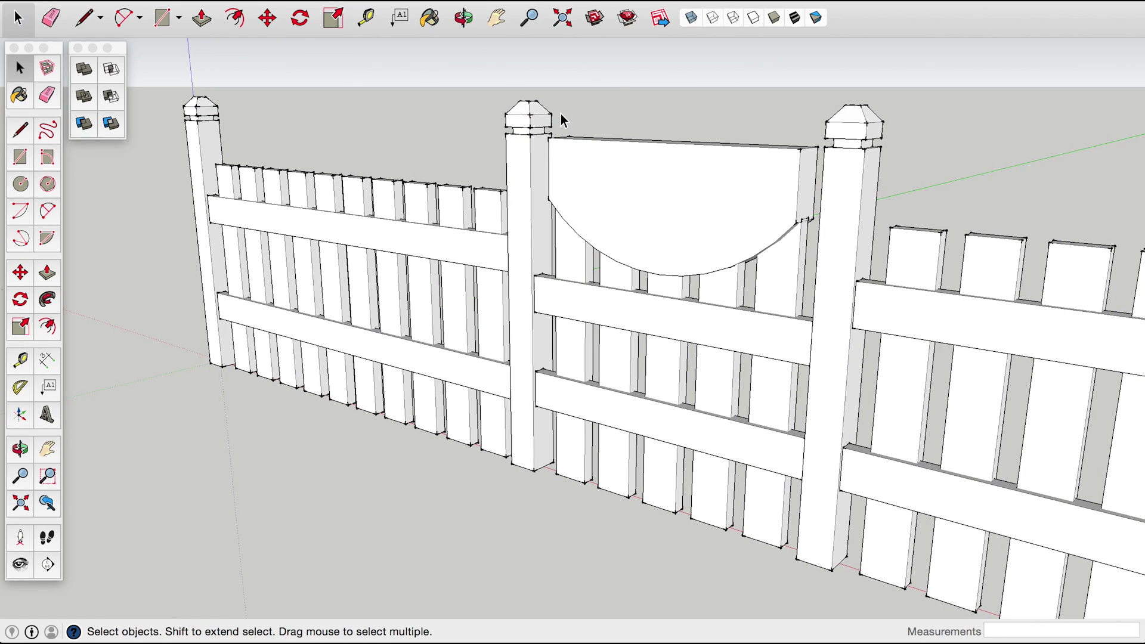
pyautogui.click(691, 18)
pyautogui.moveTo(613, 190); pyautogui.dragTo(657, 212, button='middle')
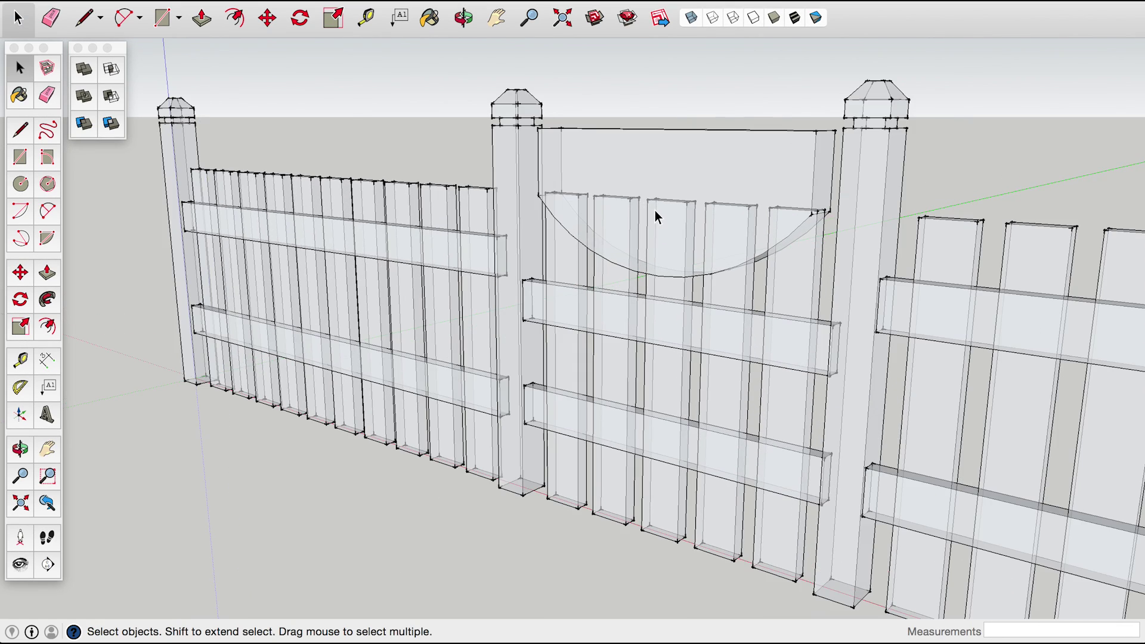
# Trim the five pickets under the gate cutter so their tops follow the arc
pyautogui.click(83, 124)
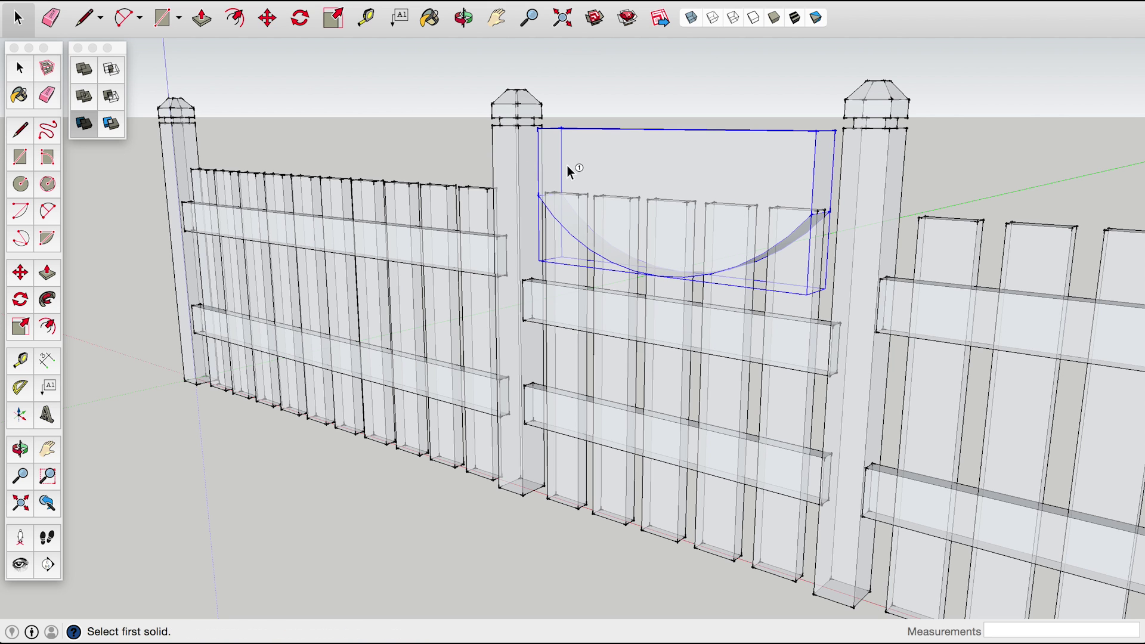
pyautogui.click(573, 361)
pyautogui.click(609, 365)
pyautogui.click(663, 377)
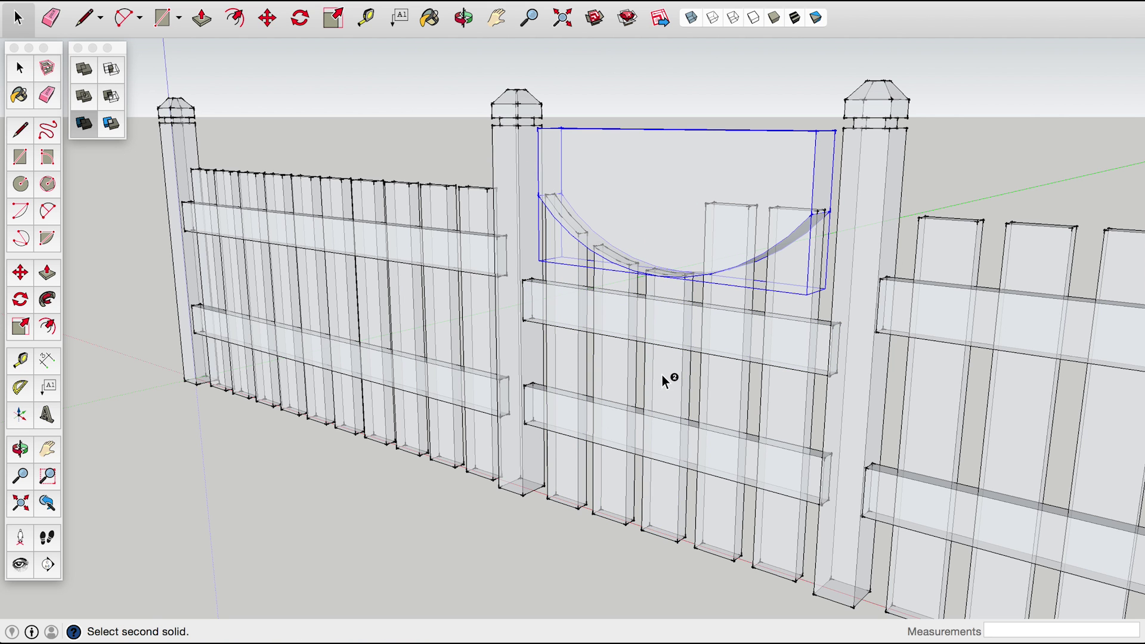
pyautogui.click(726, 391)
pyautogui.click(782, 402)
# Turn off X-ray, delete the gate cutter, and orbit to view the curved picket tops
pyautogui.click(692, 17)
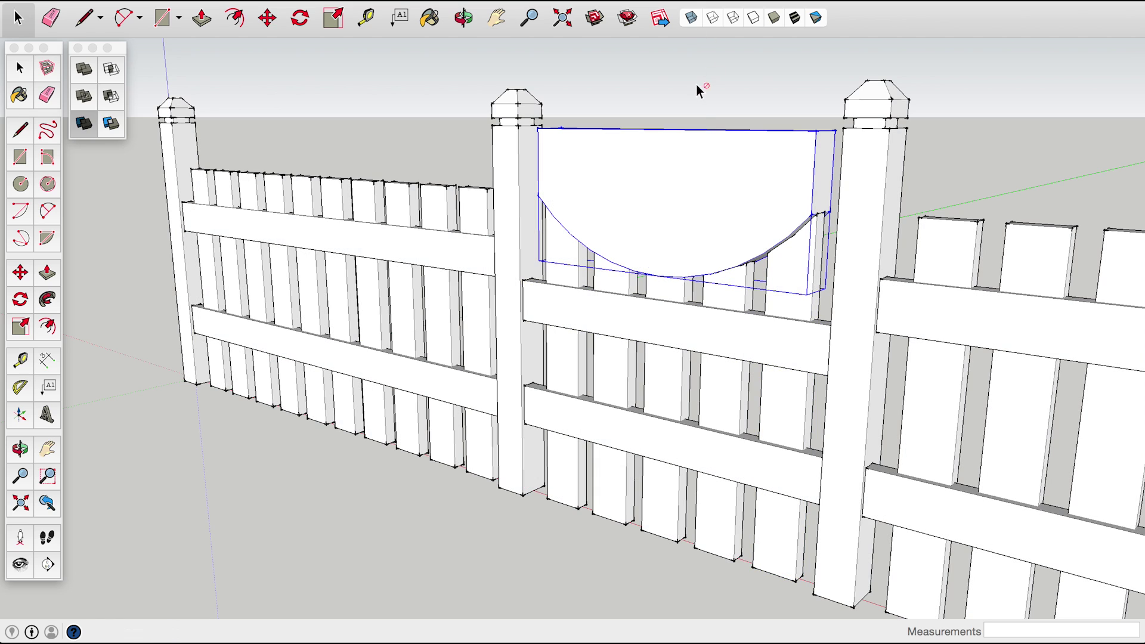
pyautogui.press('space')
pyautogui.press('Delete')
pyautogui.press('o')
pyautogui.moveTo(693, 196); pyautogui.dragTo(709, 285)
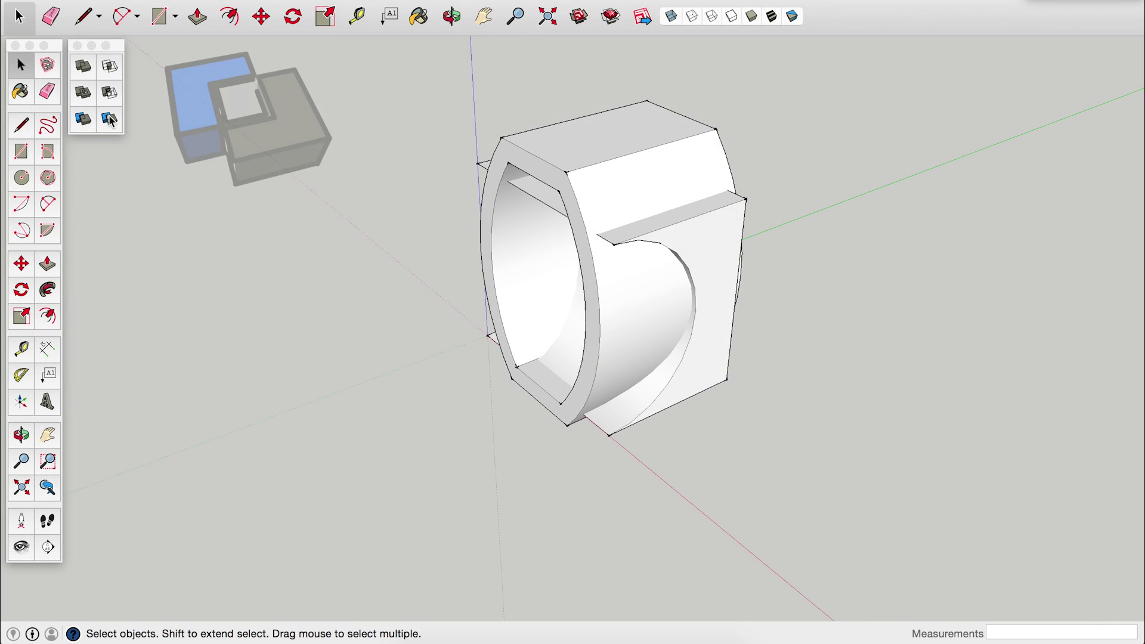
# Split the ring and the block, then move the ring piece off to the left
pyautogui.click(109, 119)
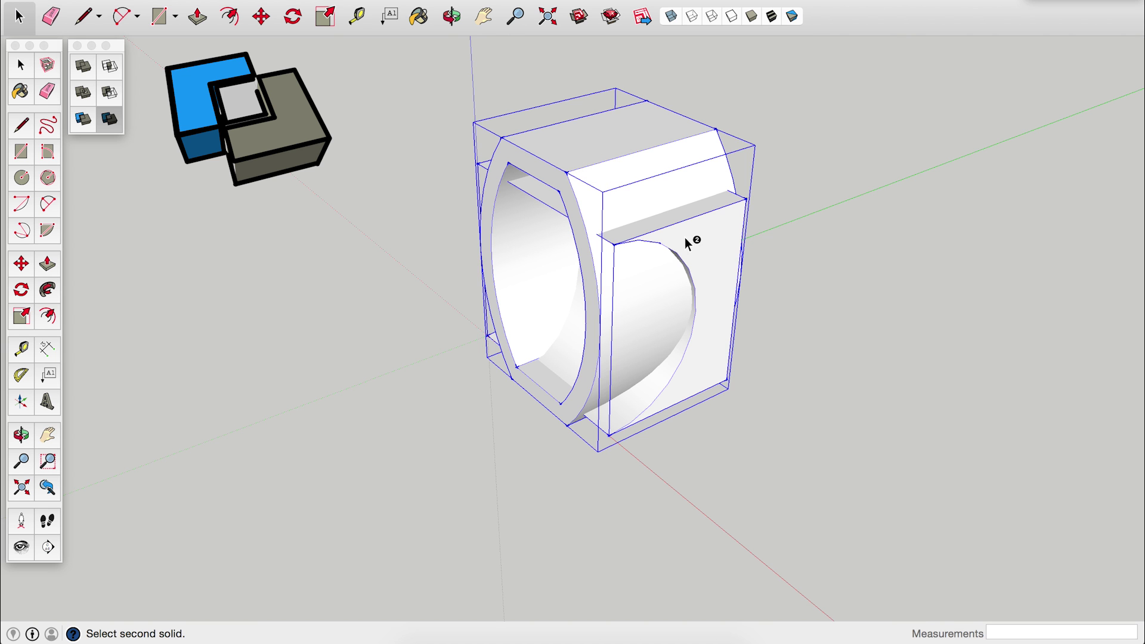
pyautogui.click(706, 253)
pyautogui.press('m')
pyautogui.click(614, 149)
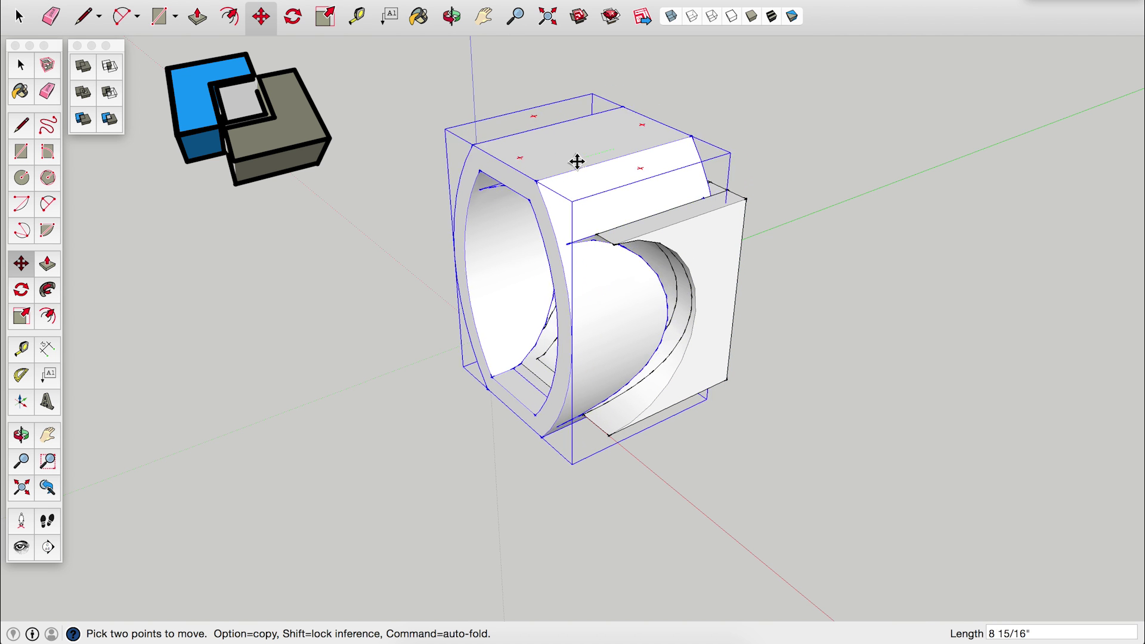
pyautogui.click(253, 260)
pyautogui.press('space')
# Move the block piece off to the right and orbit around the separated pieces
pyautogui.click(721, 237)
pyautogui.press('m')
pyautogui.click(704, 238)
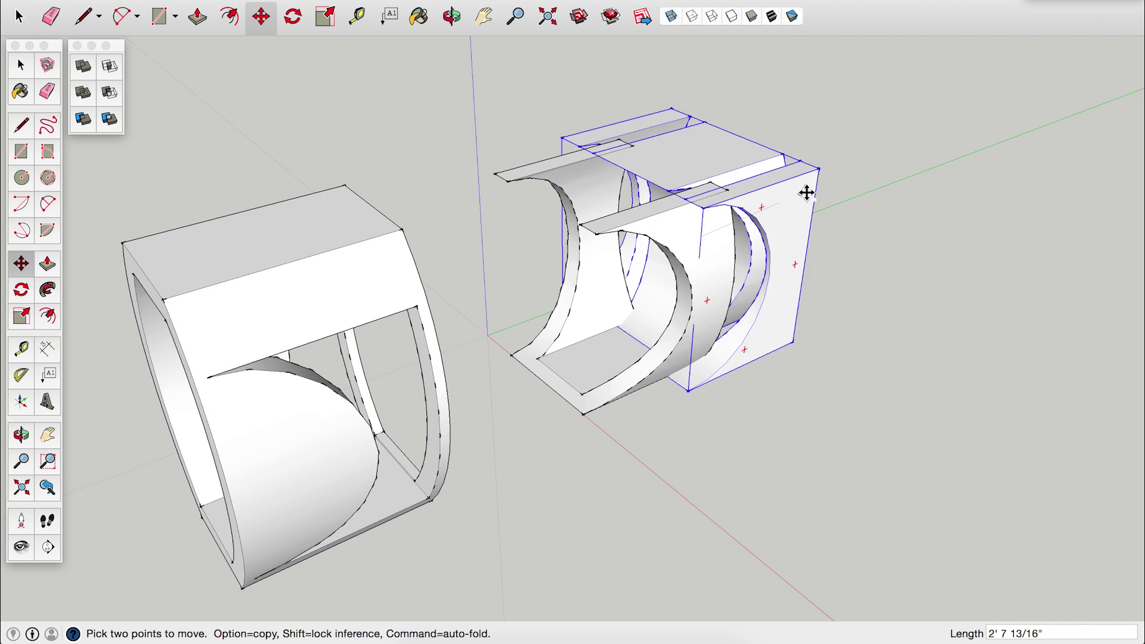
pyautogui.click(926, 156)
pyautogui.moveTo(926, 156); pyautogui.dragTo(672, 221, button='middle')
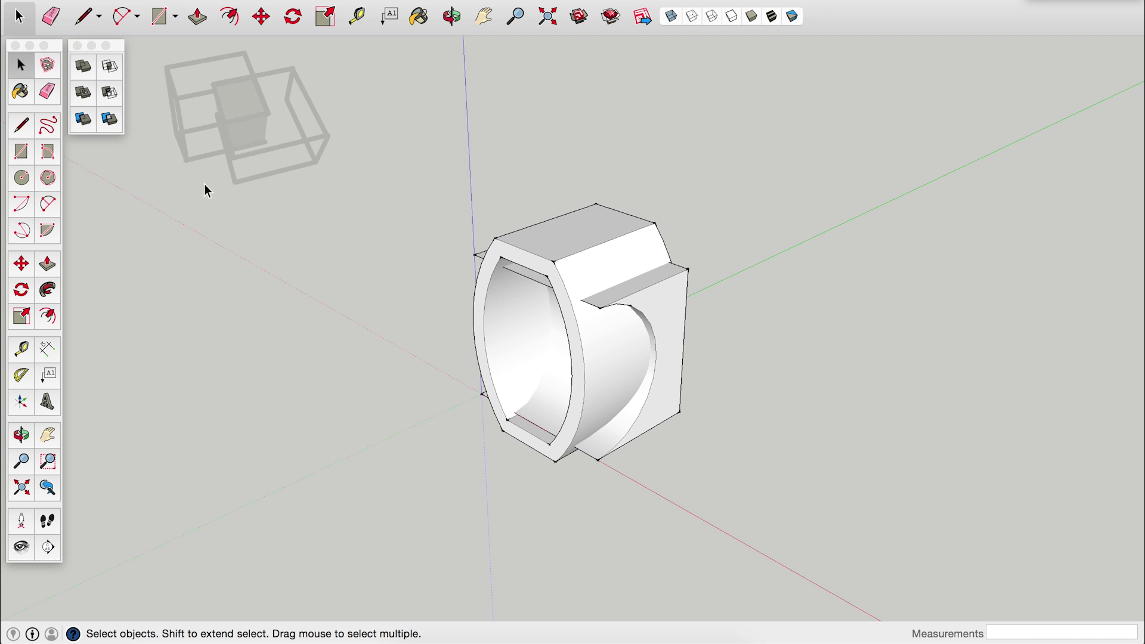
# Intersect the ring with the block, keeping only their shared curved piece, and orbit to inspect it
pyautogui.click(109, 71)
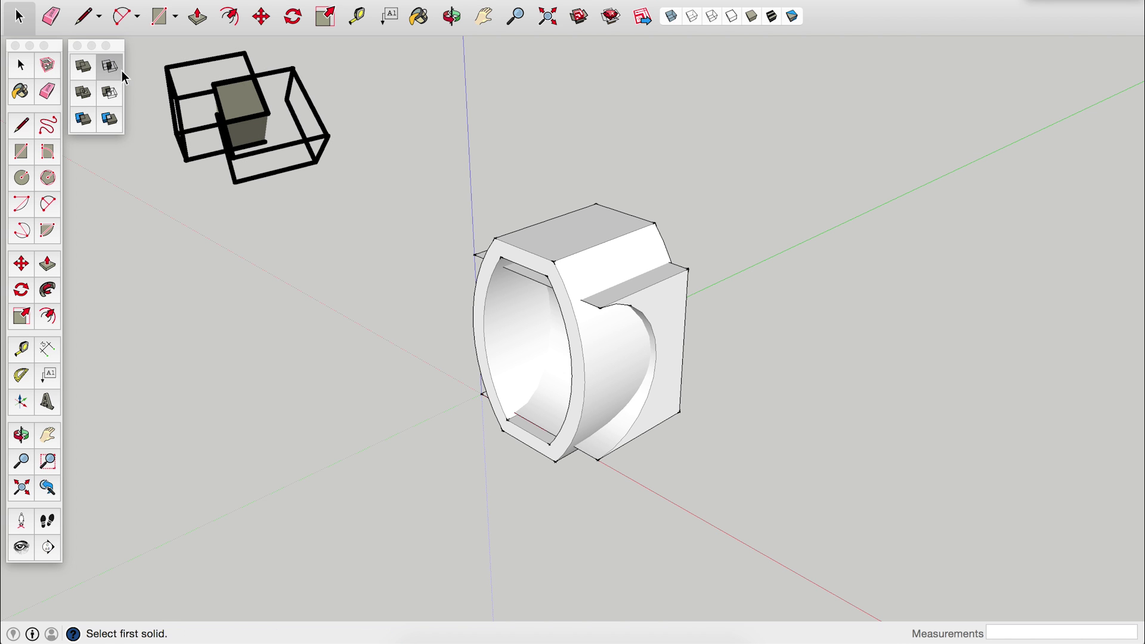
pyautogui.click(662, 315)
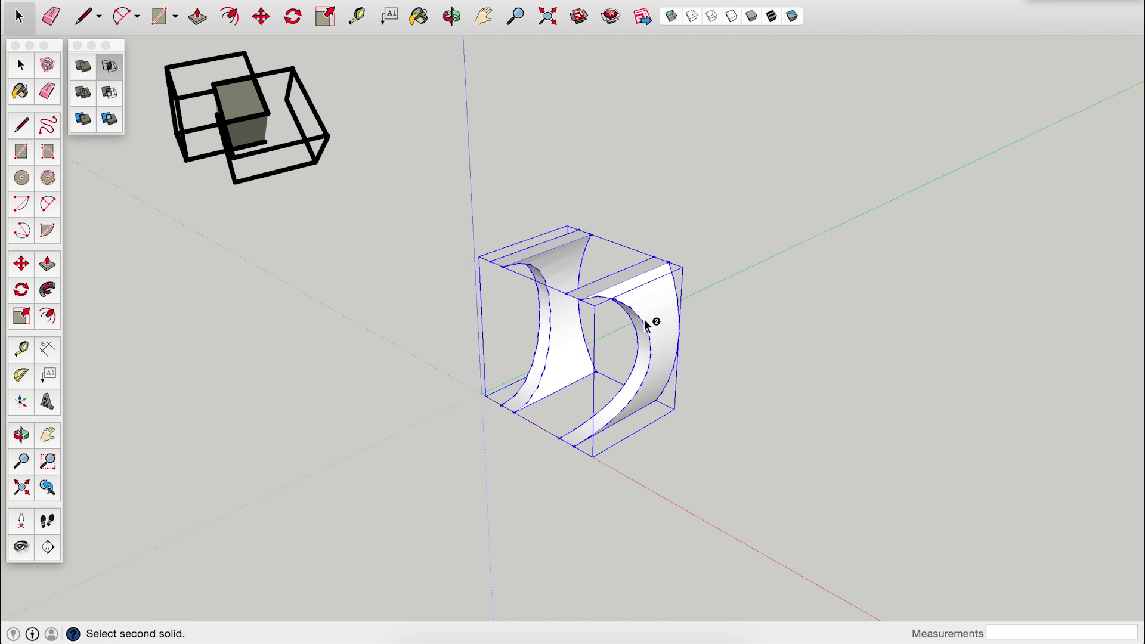
pyautogui.moveTo(645, 320); pyautogui.dragTo(640, 349, button='middle')
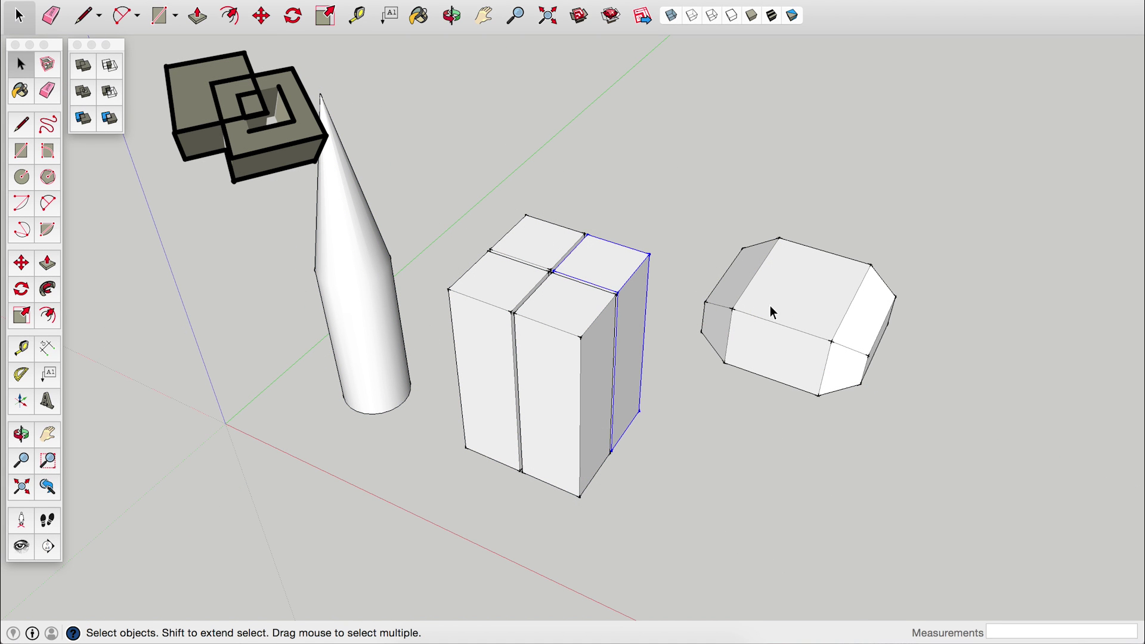
# Move the cone so it stands on top of the split box
pyautogui.press('m')
pyautogui.click(358, 242)
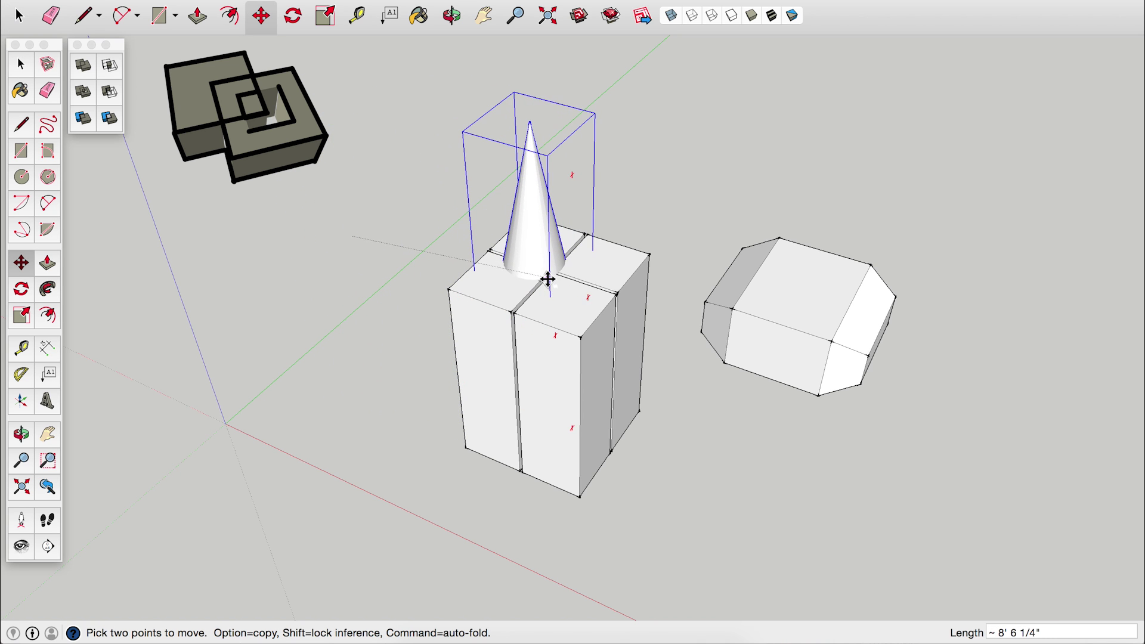
pyautogui.click(547, 279)
pyautogui.press('space')
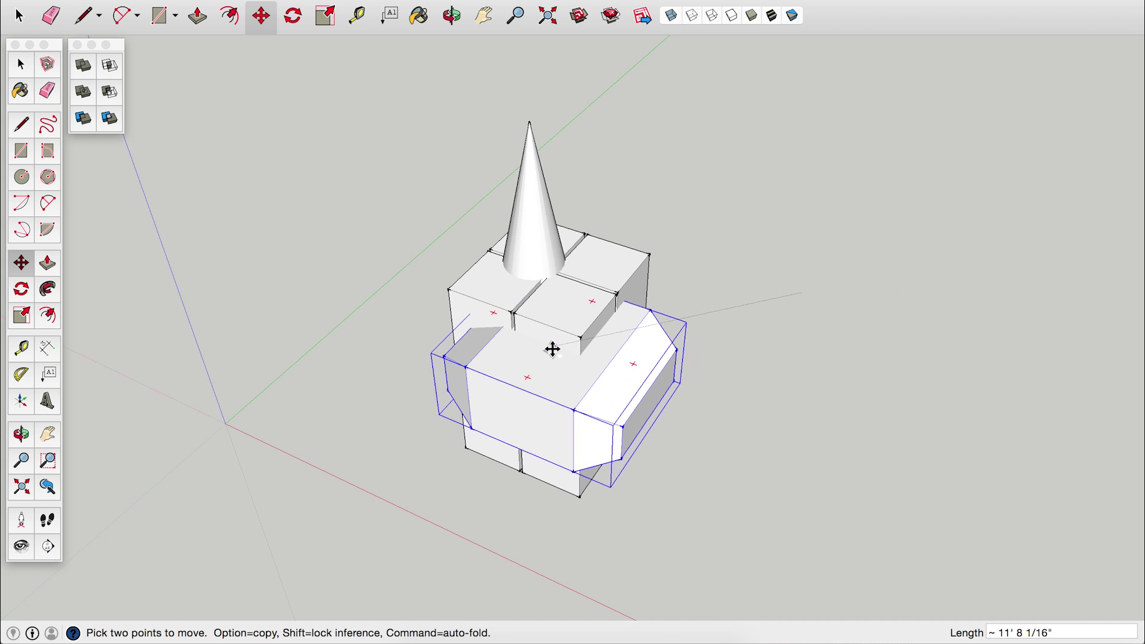
# Switch to X-ray face style and orbit around the overlapping cone, box and prism
pyautogui.click(672, 14)
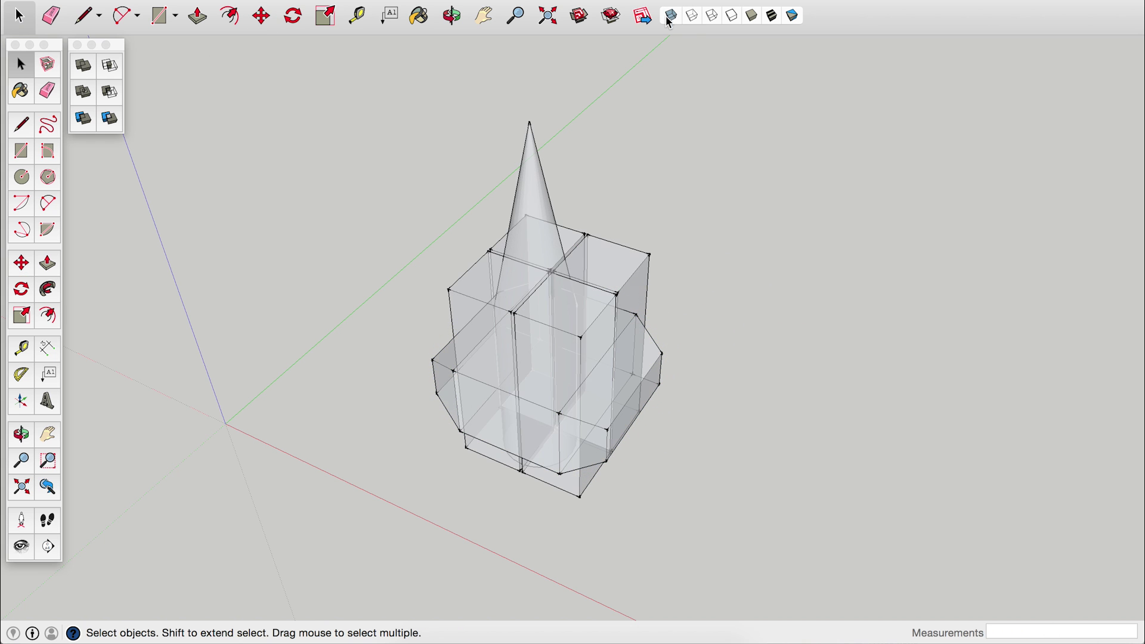
pyautogui.moveTo(555, 328); pyautogui.dragTo(586, 353, button='middle')
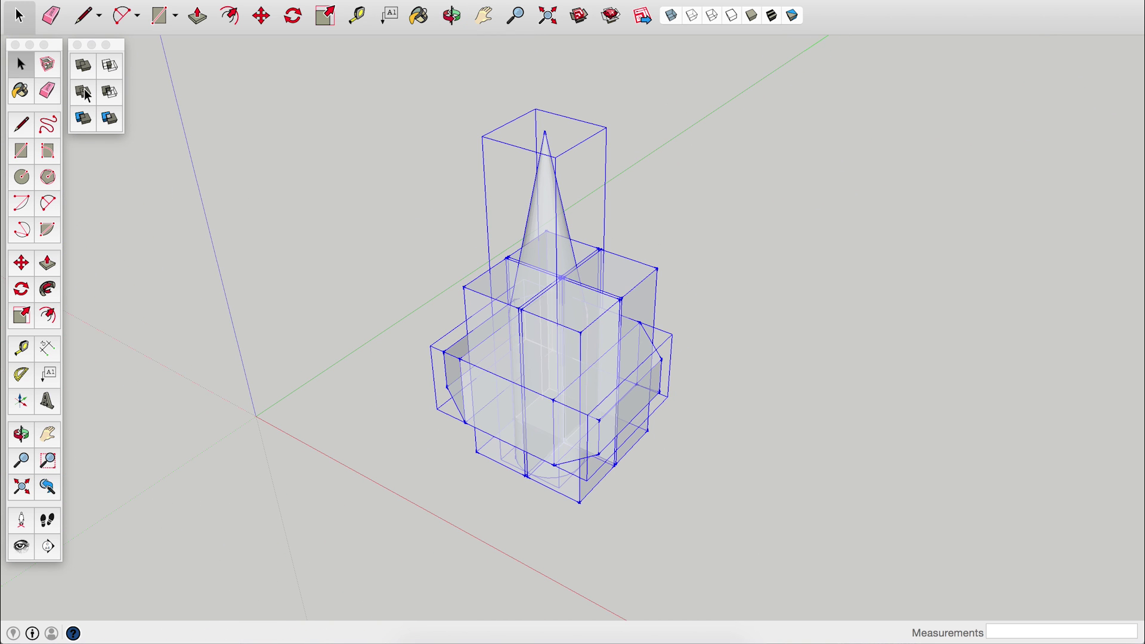
pyautogui.moveTo(584, 361); pyautogui.dragTo(540, 225, button='middle')
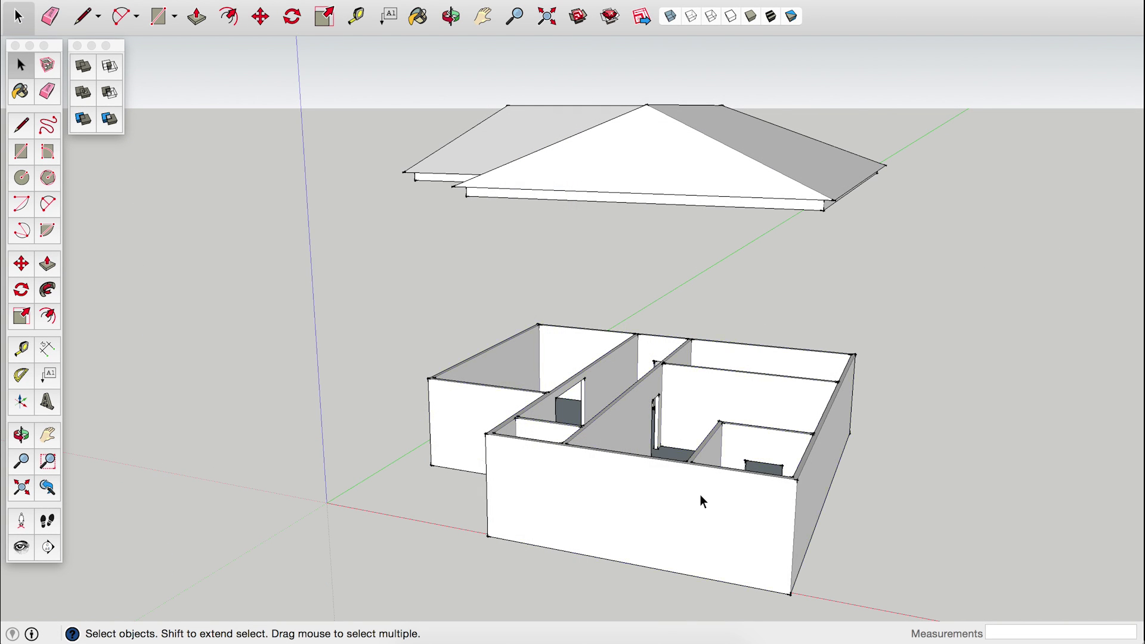
# Turn on X-ray and lower the floating roof onto the house walls
pyautogui.click(700, 495)
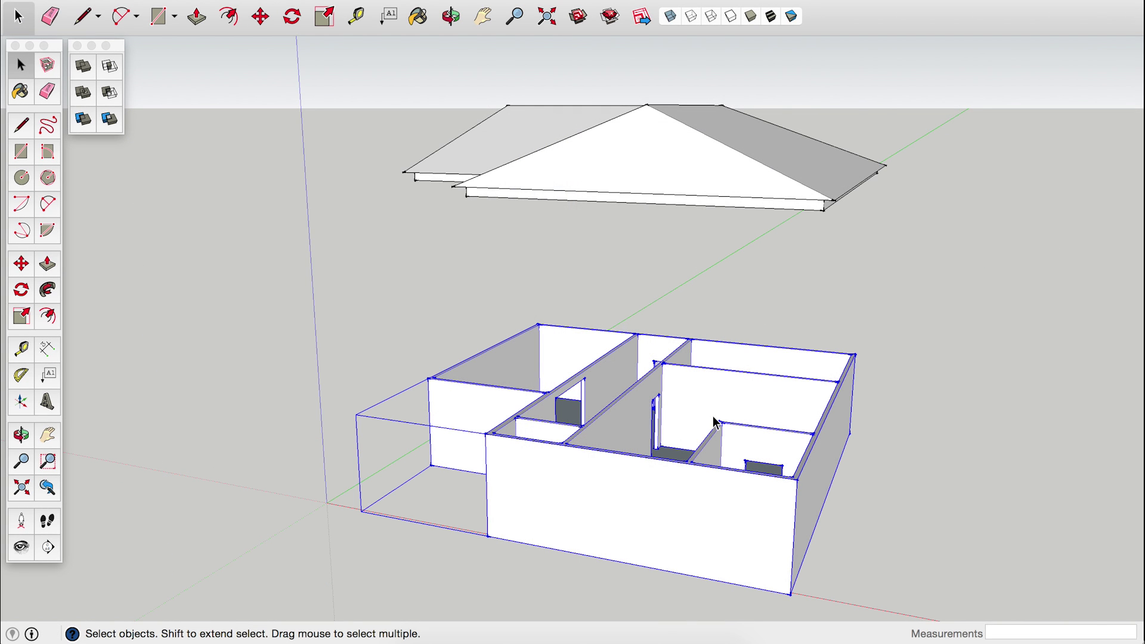
pyautogui.click(669, 19)
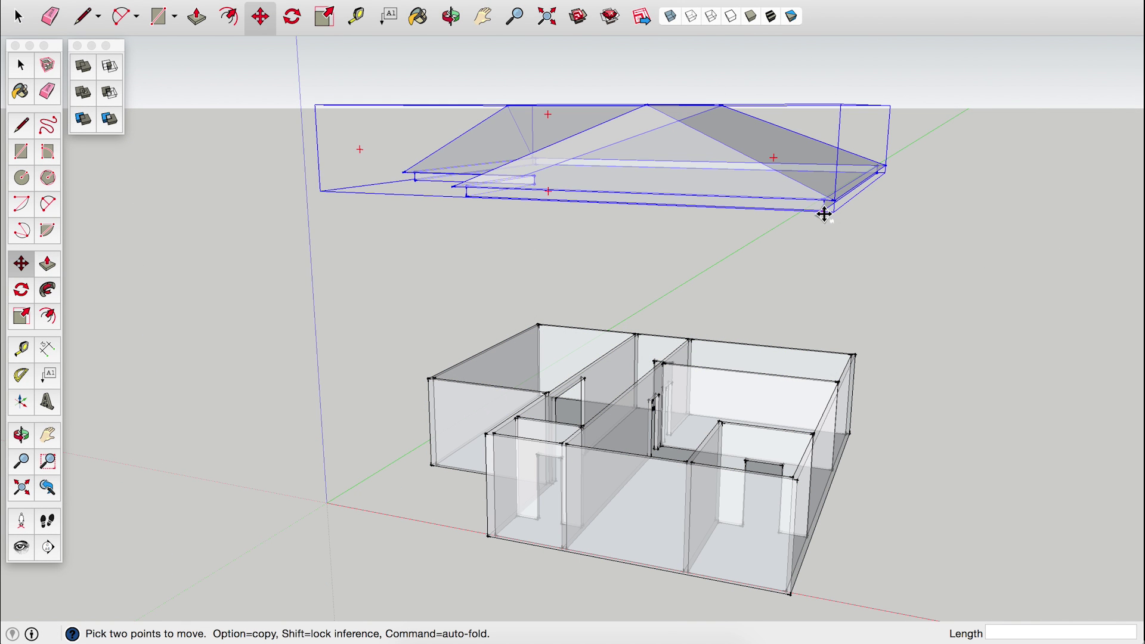
pyautogui.click(796, 480)
pyautogui.press('space')
pyautogui.click(407, 607)
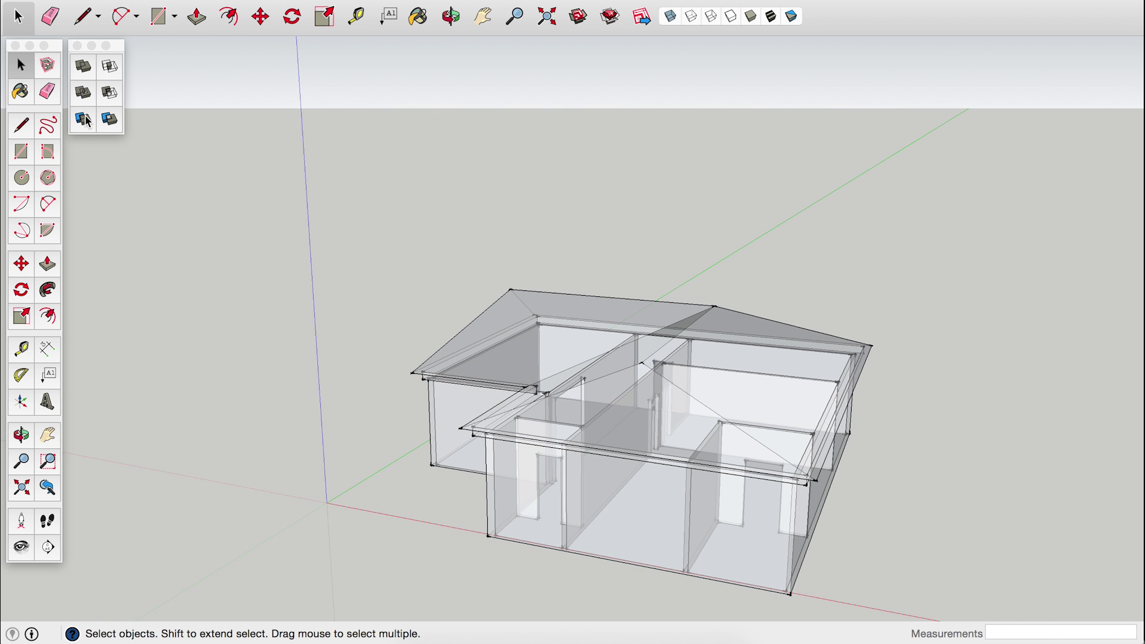
# Union the roof with the walls and orbit to an eye-level view of the house
pyautogui.click(686, 376)
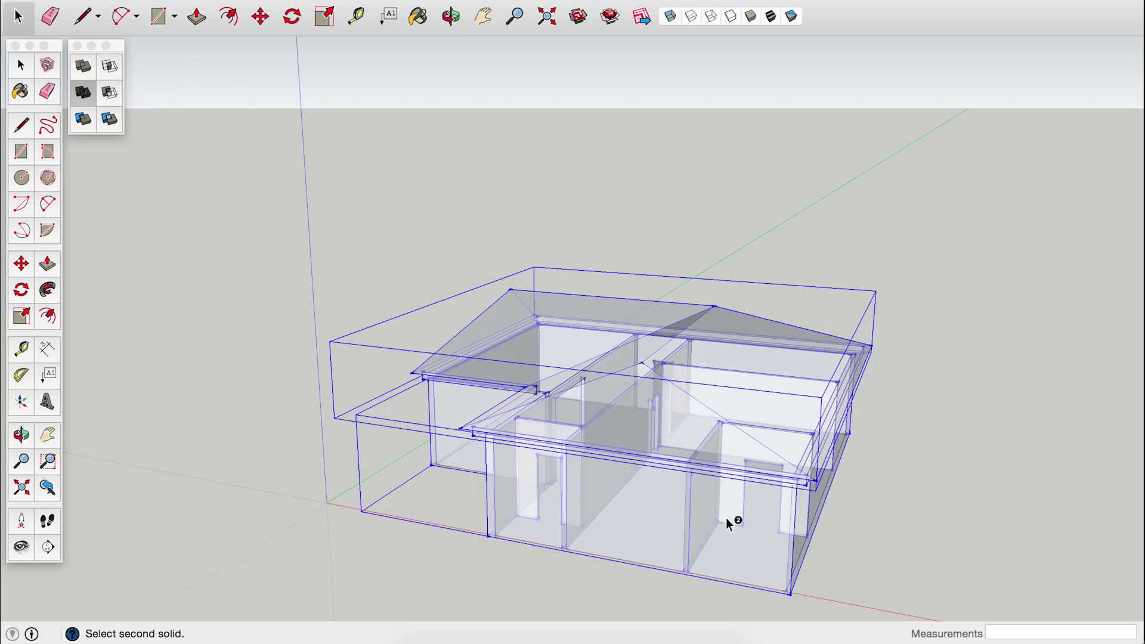
pyautogui.press('o')
pyautogui.moveTo(724, 417); pyautogui.dragTo(823, 440)
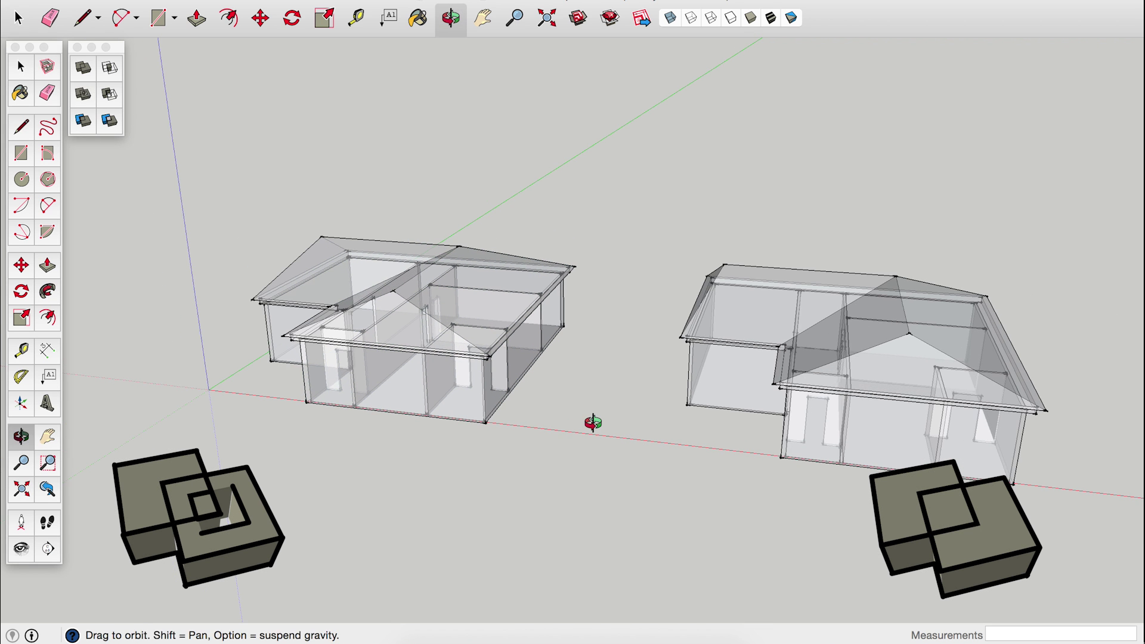
# Apply Outer Shell to the right house's roof and walls, then compare both houses from a low view
pyautogui.moveTo(593, 423); pyautogui.dragTo(501, 409)
pyautogui.click(83, 93)
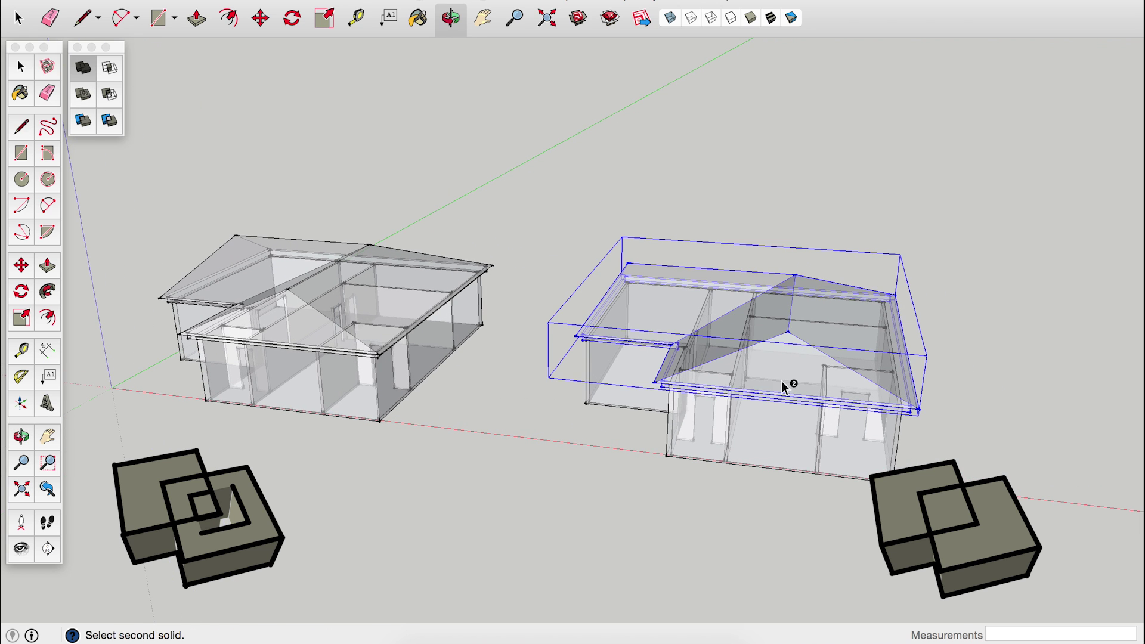
pyautogui.moveTo(770, 386); pyautogui.dragTo(599, 306, button='middle')
pyautogui.click(606, 499)
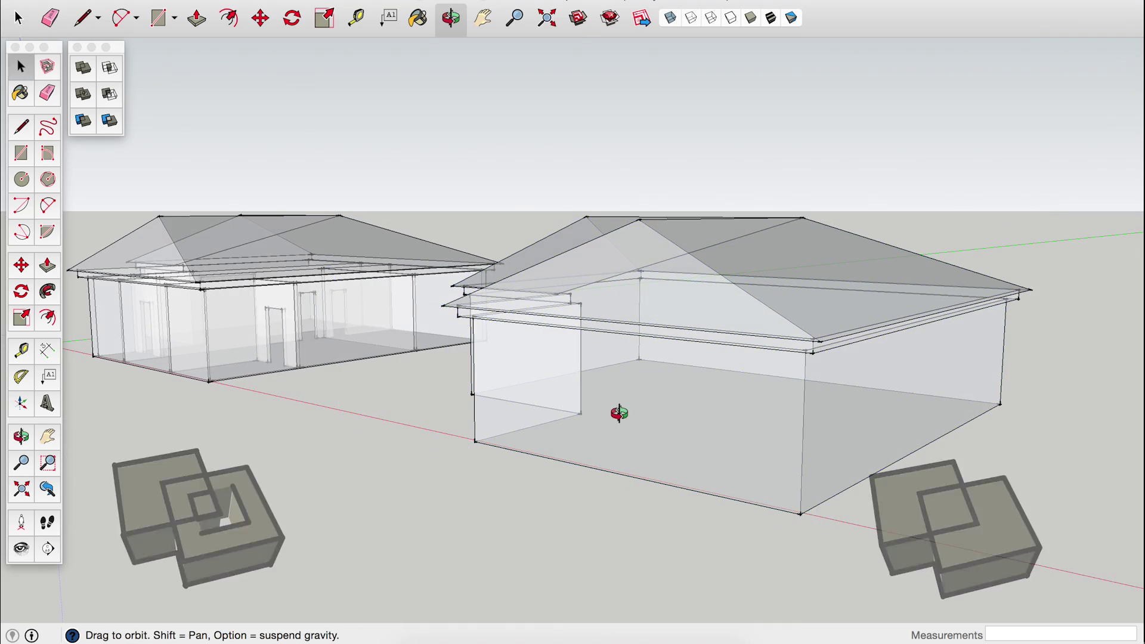